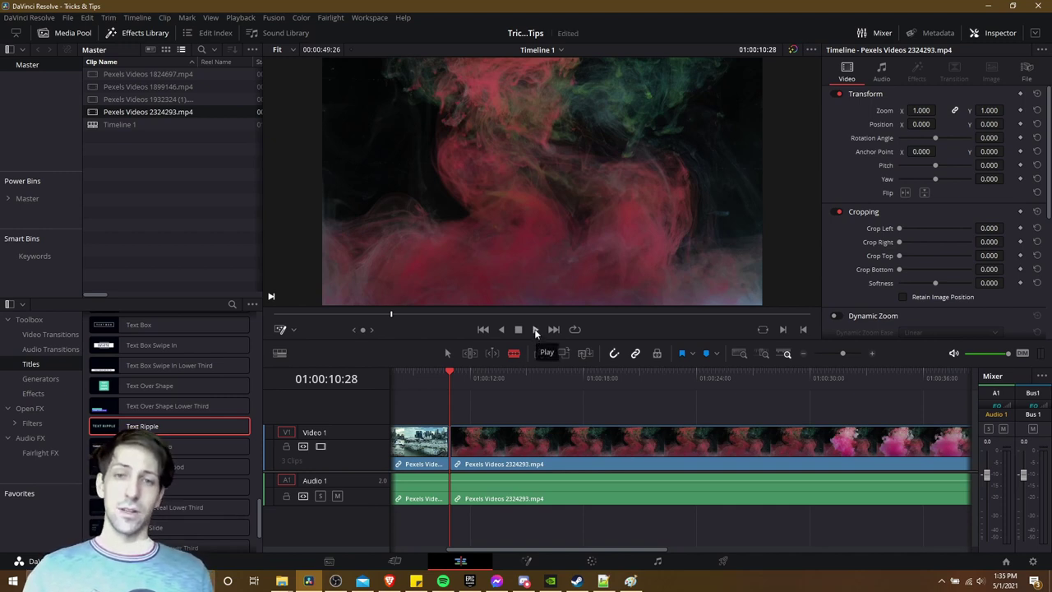
Step: Play the timeline and split the Pexels Videos 2324293.mp4 clip with the Blade tool at about 01:00:15, 01:00:18, 01:00:21 and 01:00:23
left_click(535, 330)
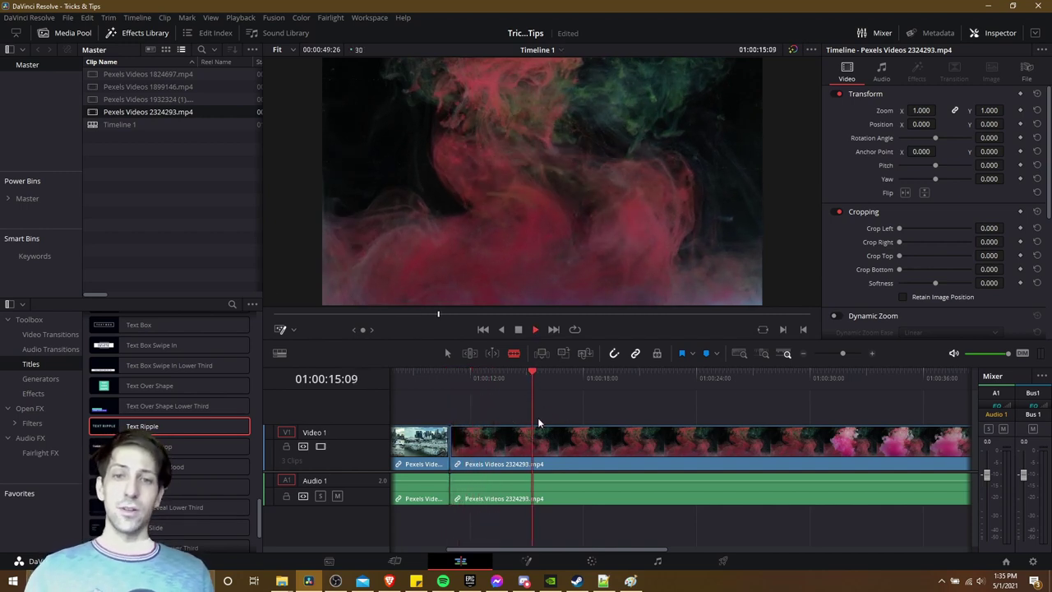
key("b")
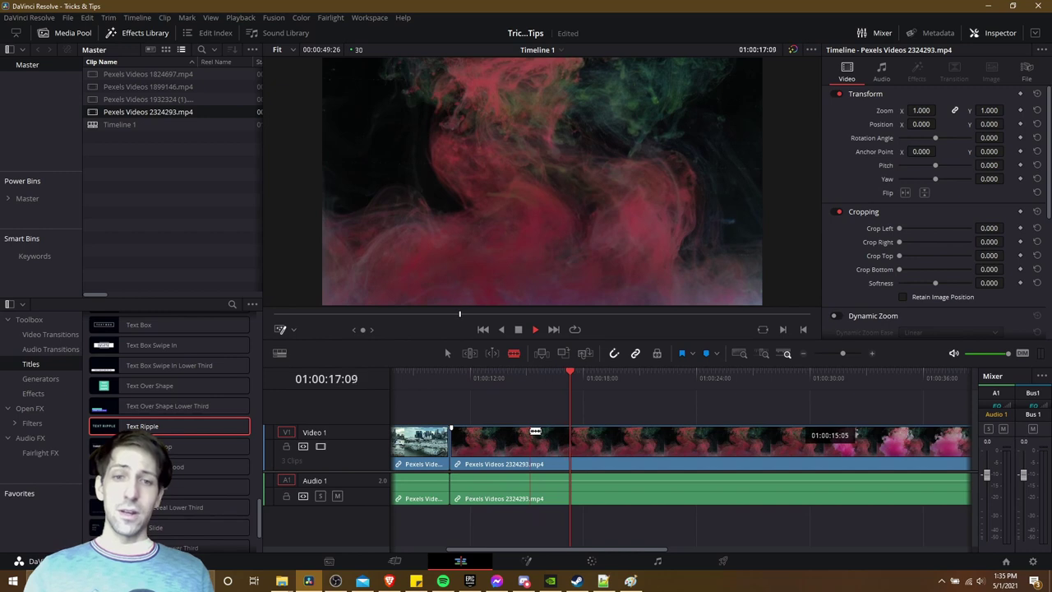
left_click(530, 436)
left_click(582, 432)
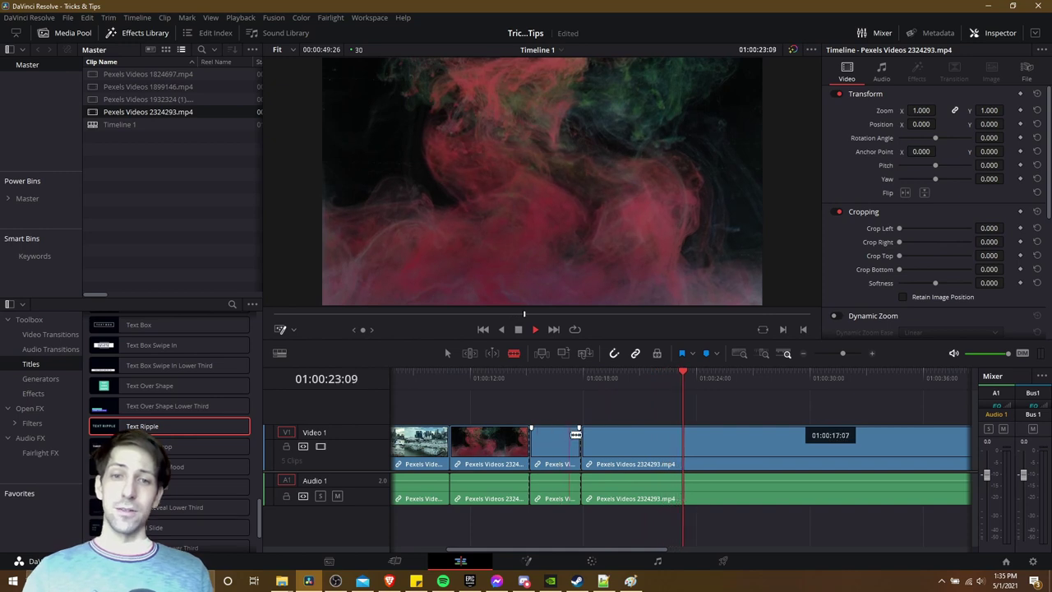
left_click(636, 440)
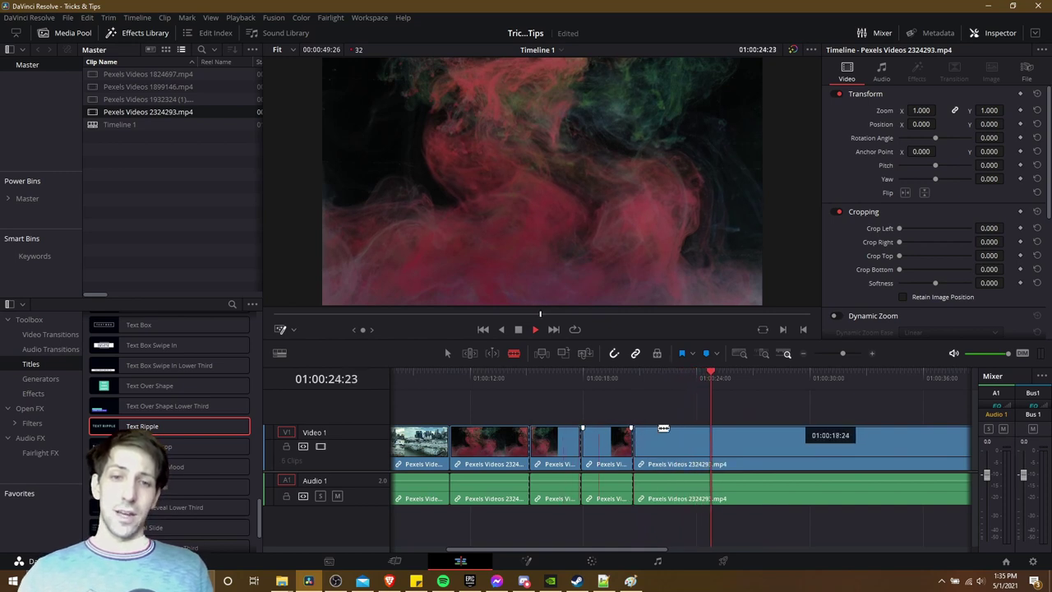
left_click(686, 436)
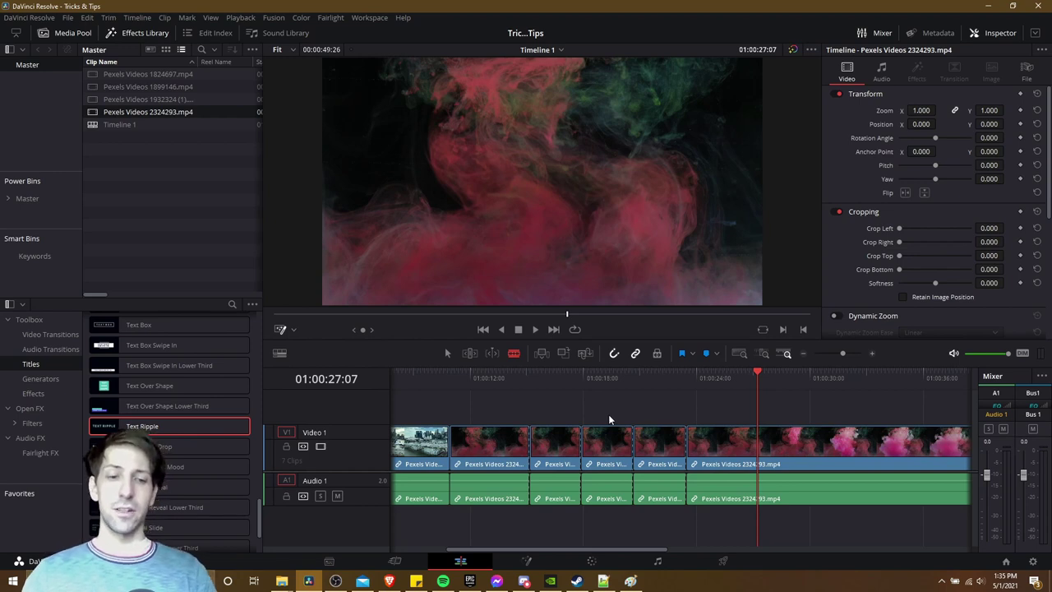
Step: Ripple delete the short video and audio segment between about 01:00:18 and 01:00:21
left_click_drag(614, 411, 603, 511)
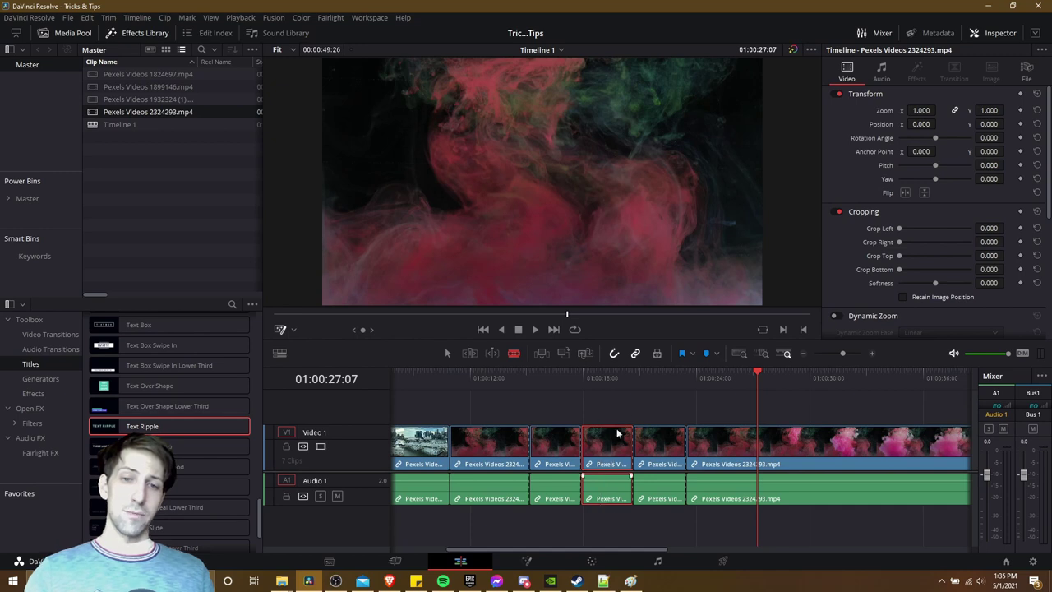
left_click_drag(625, 399, 601, 524)
key("Delete")
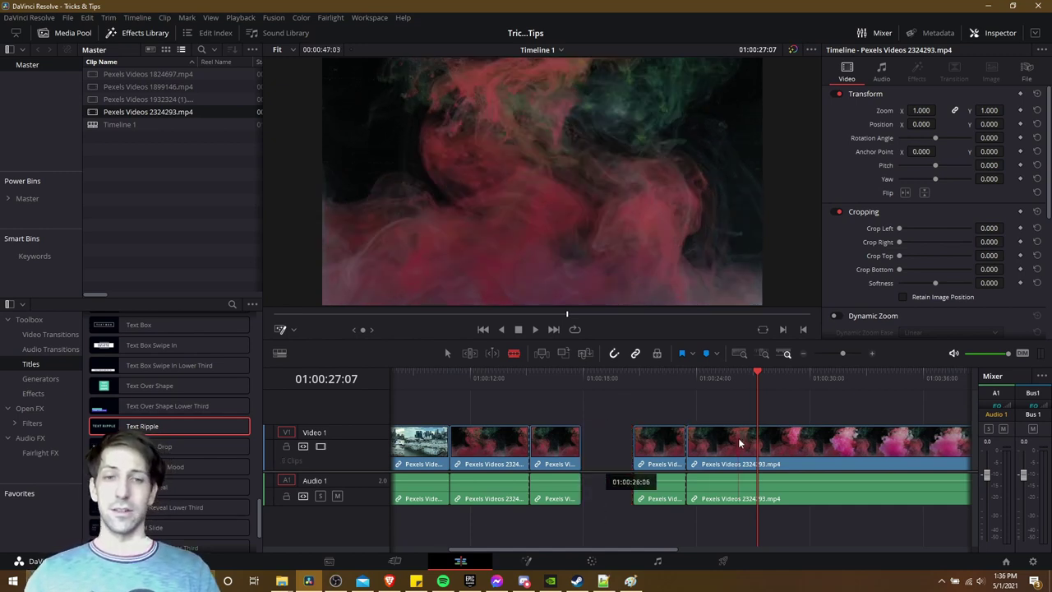
Step: Undo the gap-leaving deletion and the last split on the timeline, and save the project
key("ctrl+z")
key("ctrl+z")
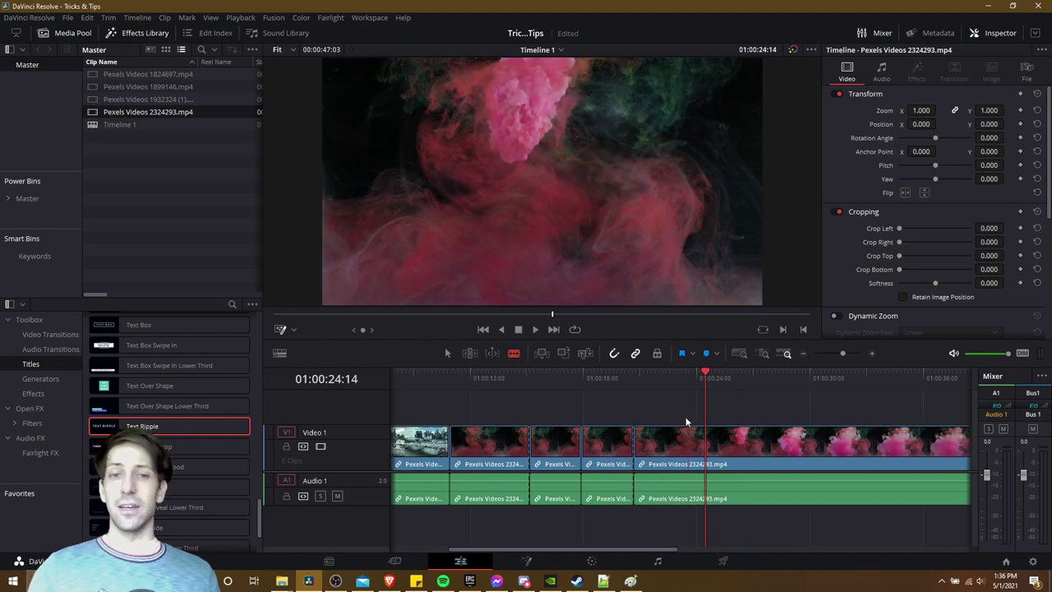
key("ctrl+s")
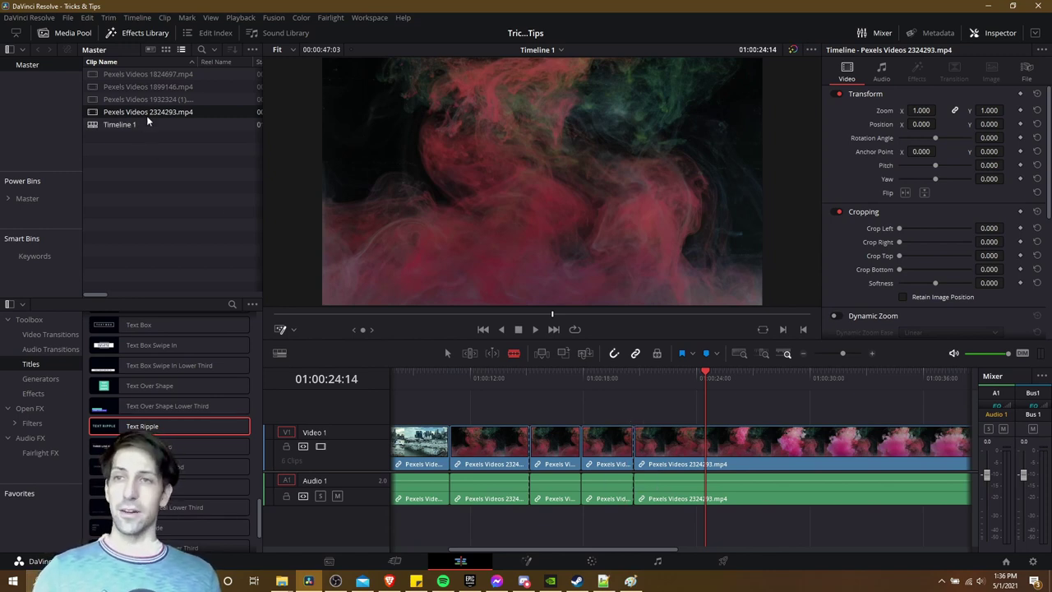
Step: Look up the keystrokes assigned to "ripple delete" in the Keyboard Customization settings and close the dialog
left_click(12, 18)
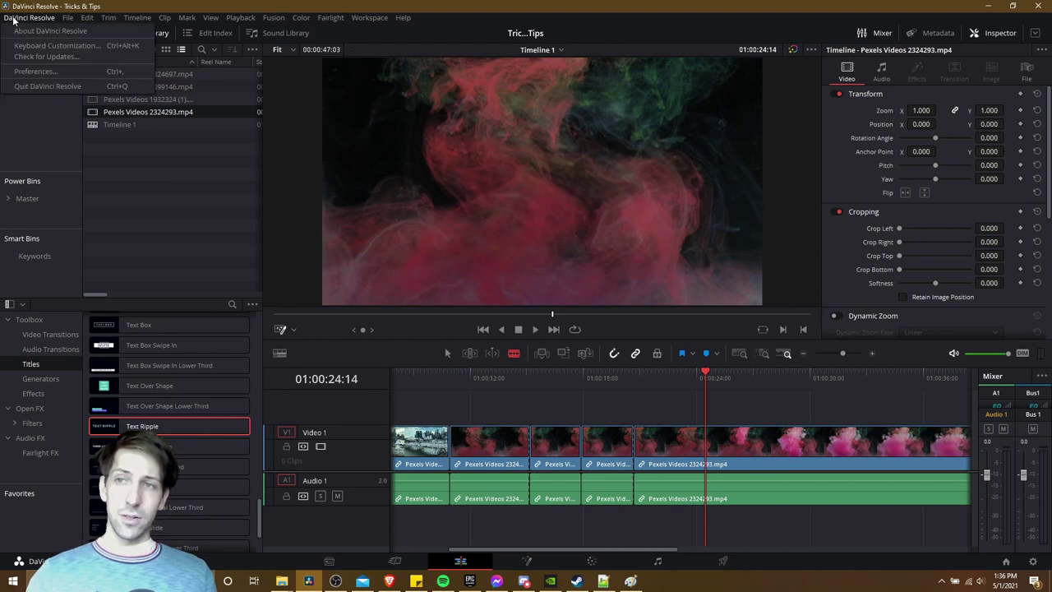
left_click(58, 46)
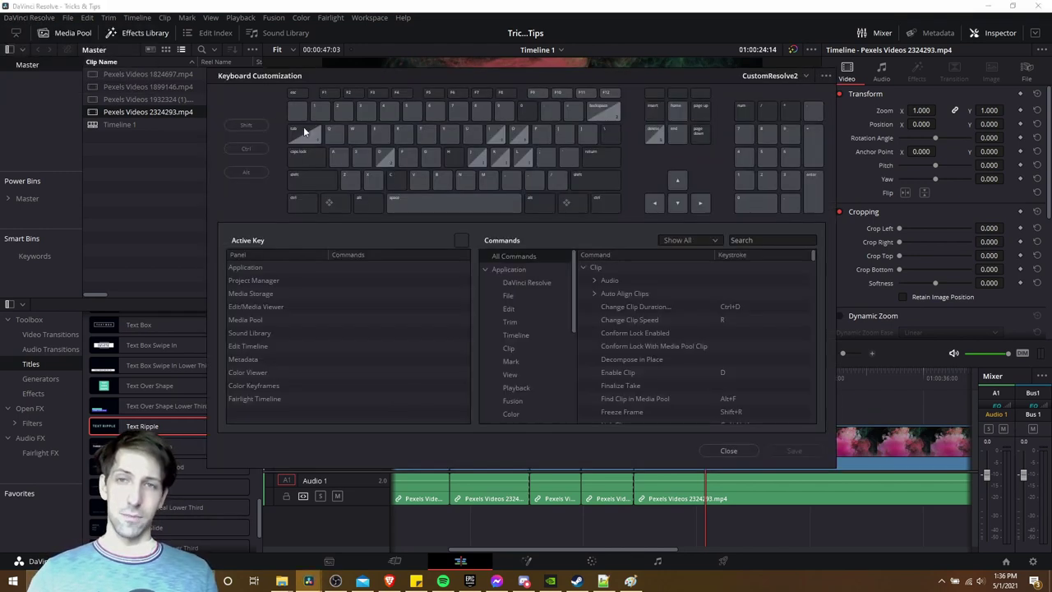
left_click(752, 236)
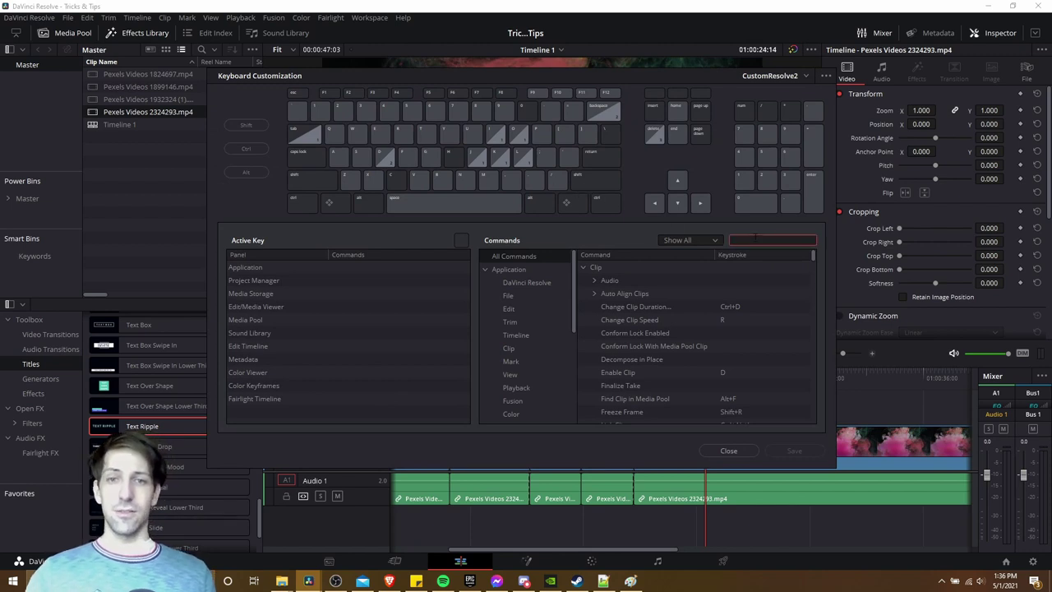
type("ripple delete")
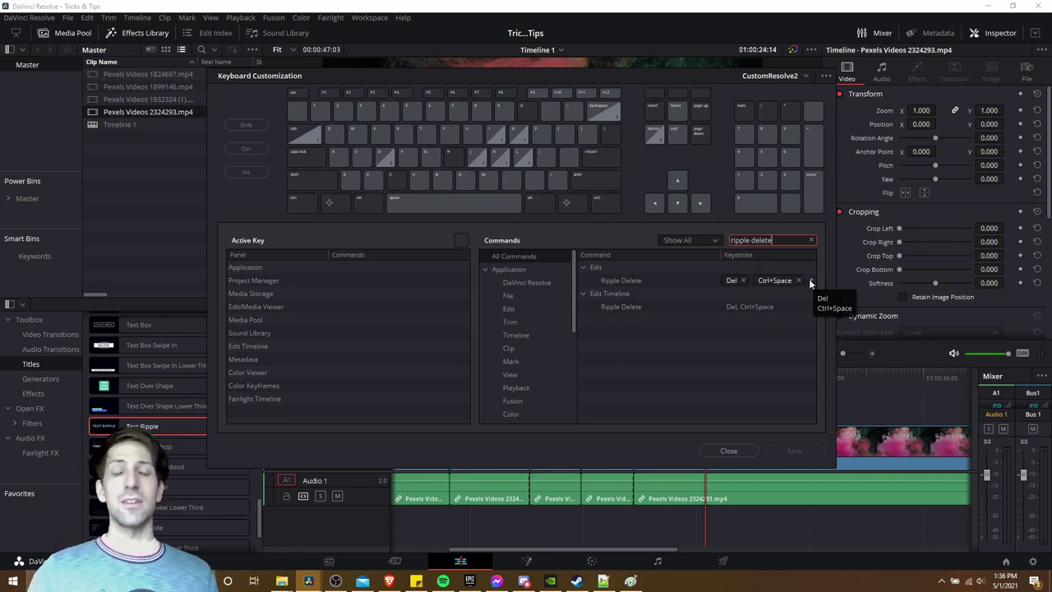
left_click(718, 445)
Step: Play from 01:00:15:05, split the last clip at two points, and ripple delete the segment starting at about 01:00:21
left_click(528, 376)
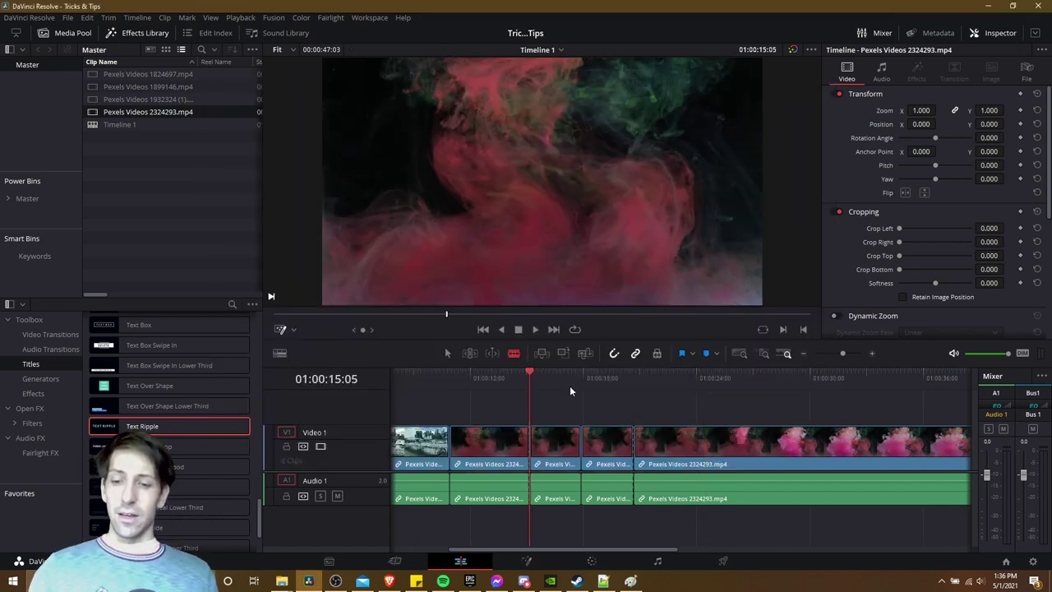
key("space")
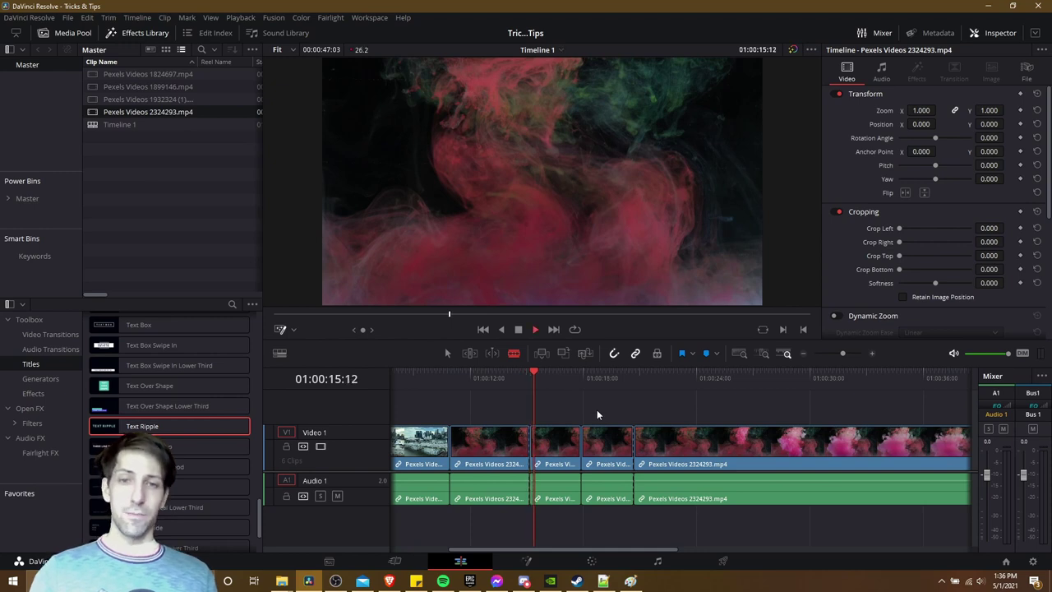
left_click(687, 439)
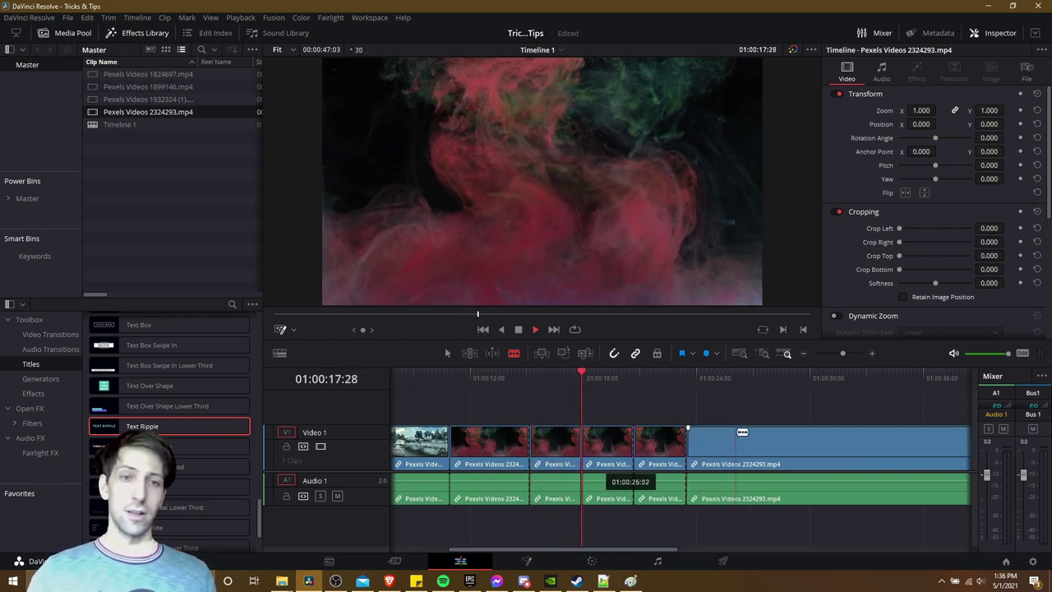
left_click(737, 440)
left_click(666, 444)
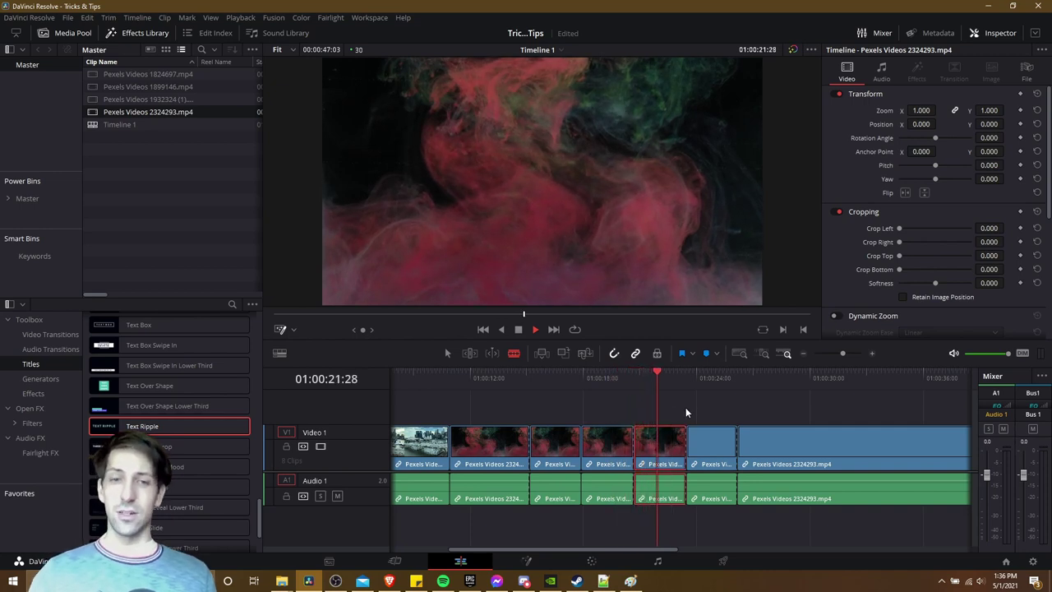
key("BackSpace")
key("Delete")
Step: Ripple delete the short segment between about 01:00:18 and 01:00:21 while the timeline plays
left_click(610, 383)
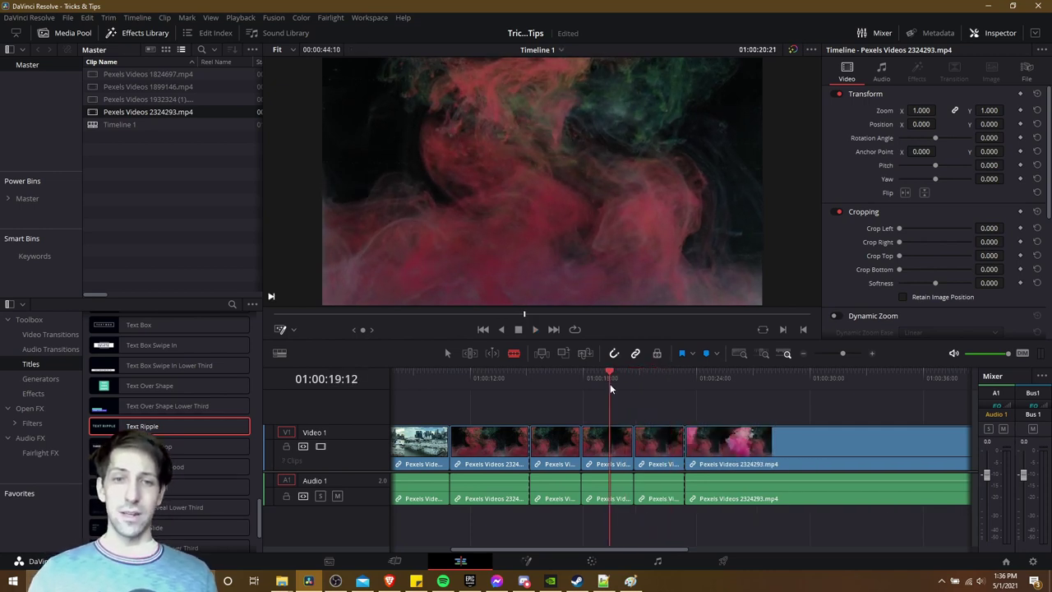
key("/")
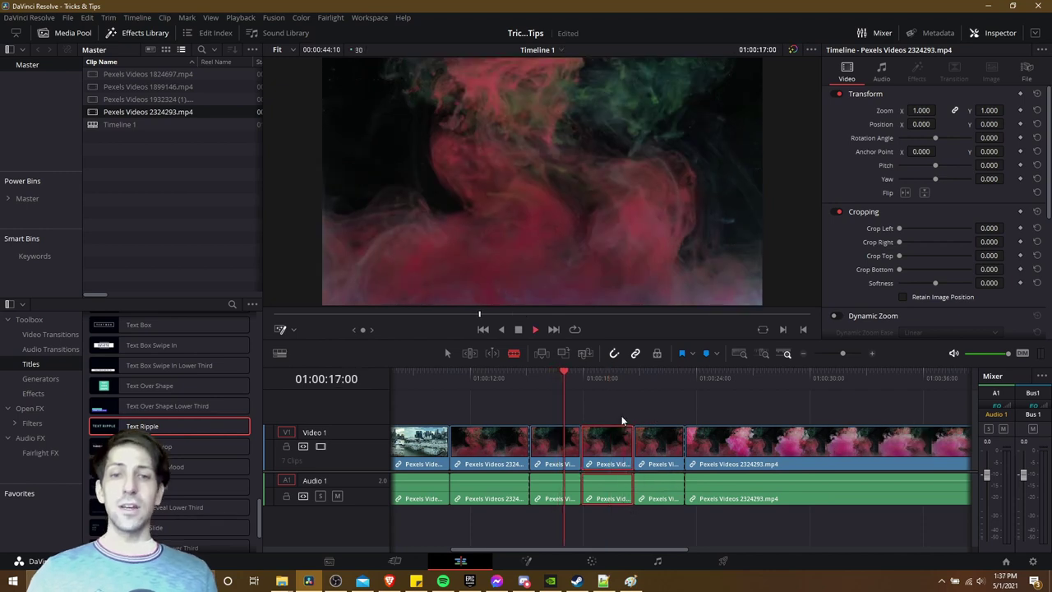
left_click(610, 448)
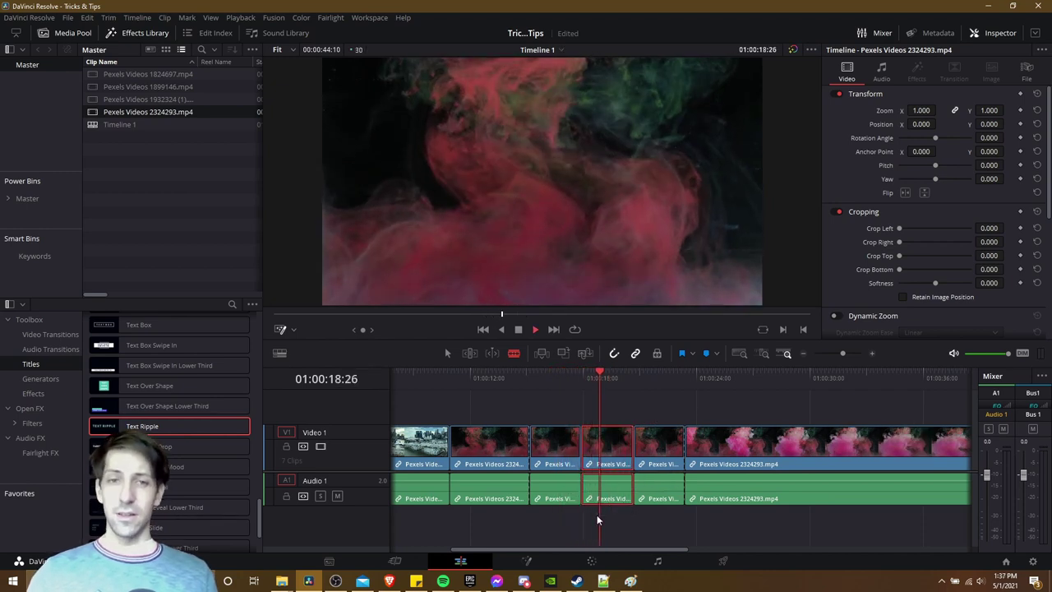
key("Delete")
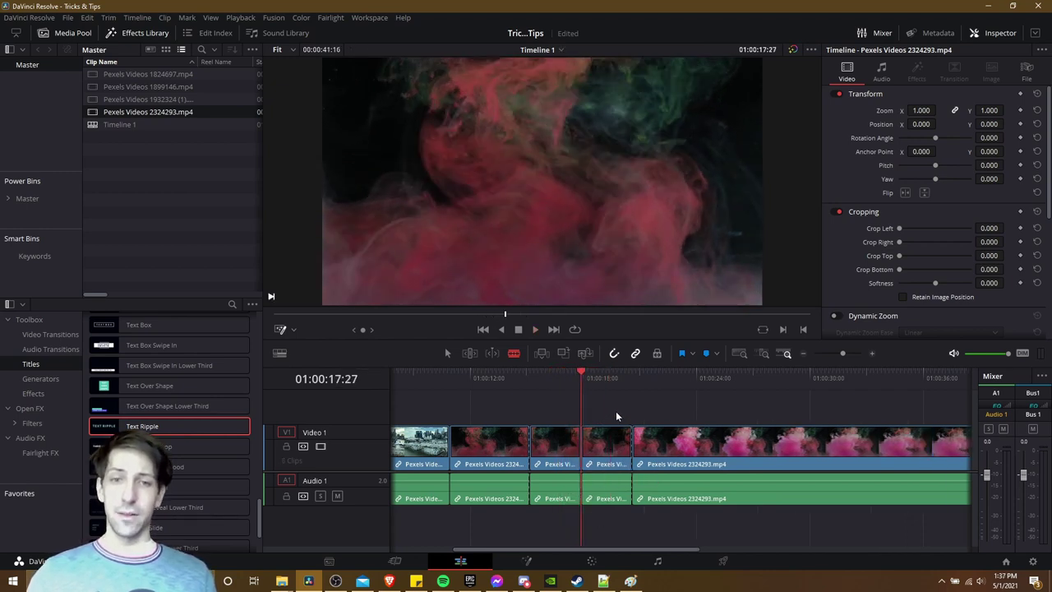
Step: Split the last clip at about 01:00:23 during playback and ripple delete the short segment before the cut
key("space")
left_click(598, 480)
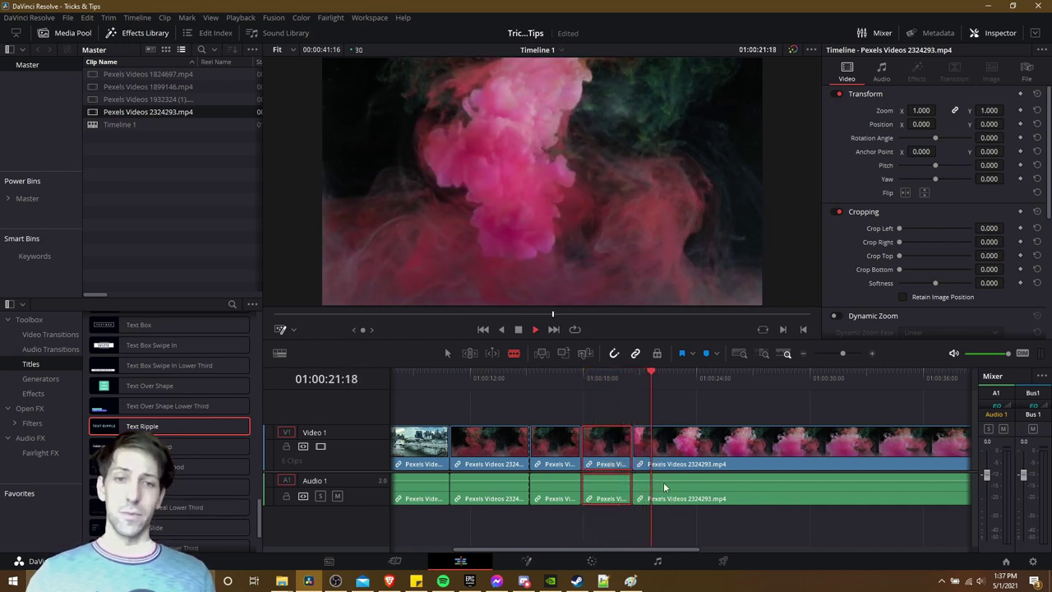
left_click(681, 435)
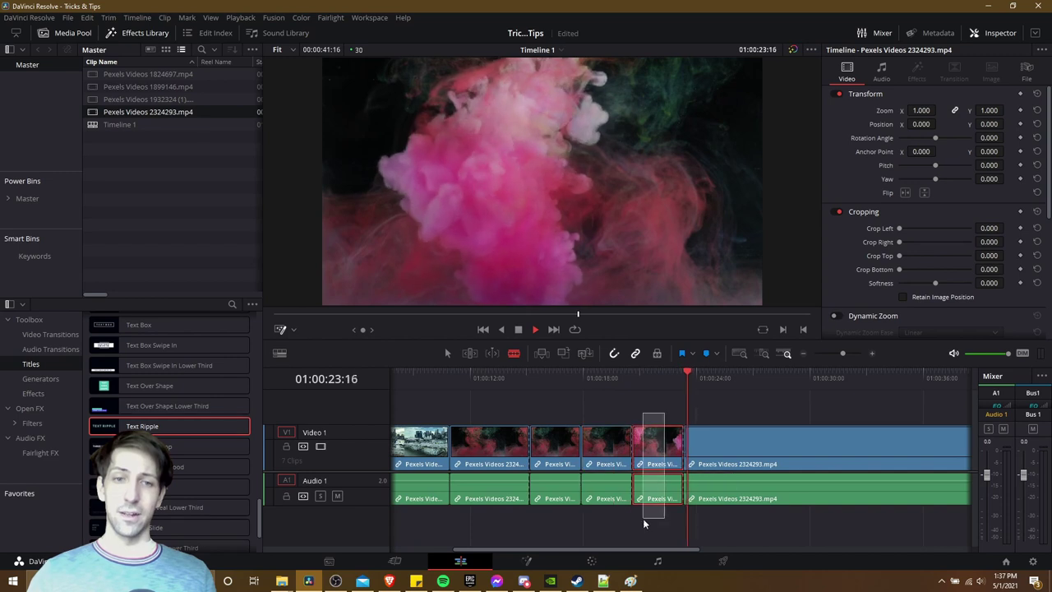
left_click(656, 460)
key("BackSpace")
key("ctrl+z")
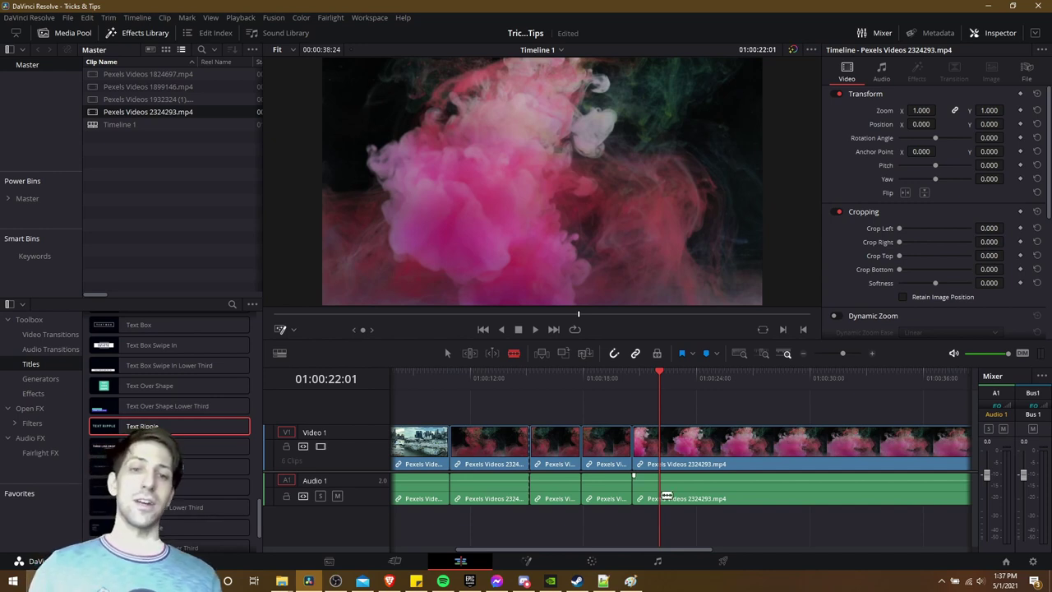
Step: Play the timeline from about 01:00:01, raise the playback speed to 2x and 4x, and stop near the end
left_click_drag(666, 495, 662, 496)
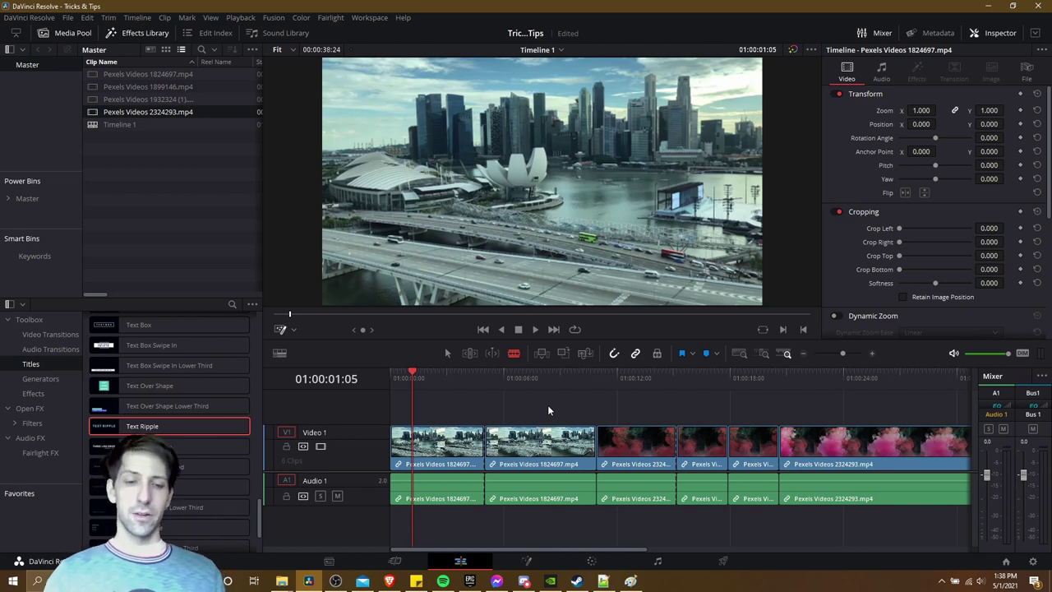
key("space")
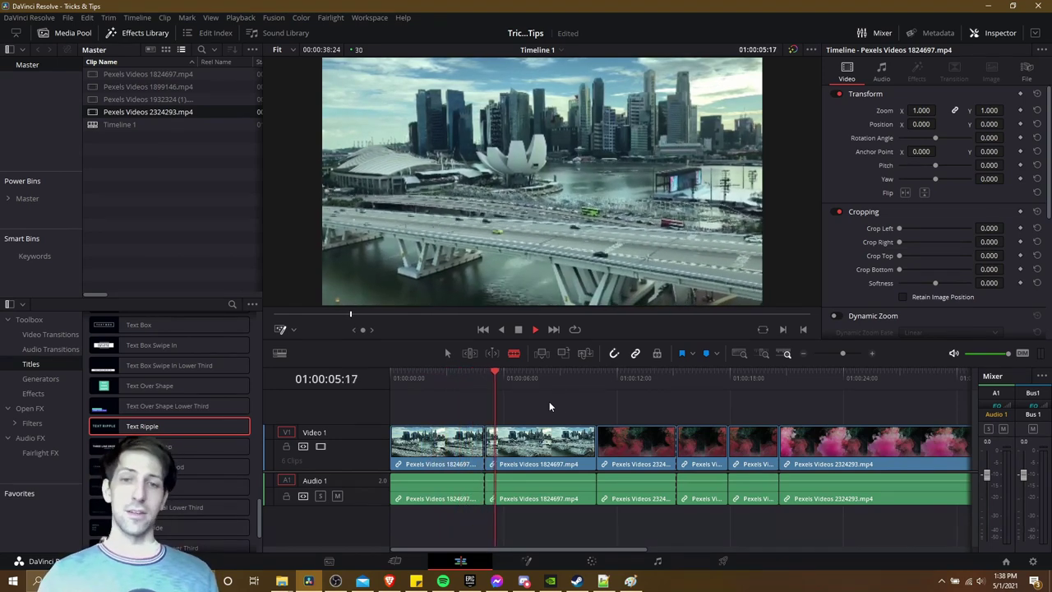
left_click(412, 377)
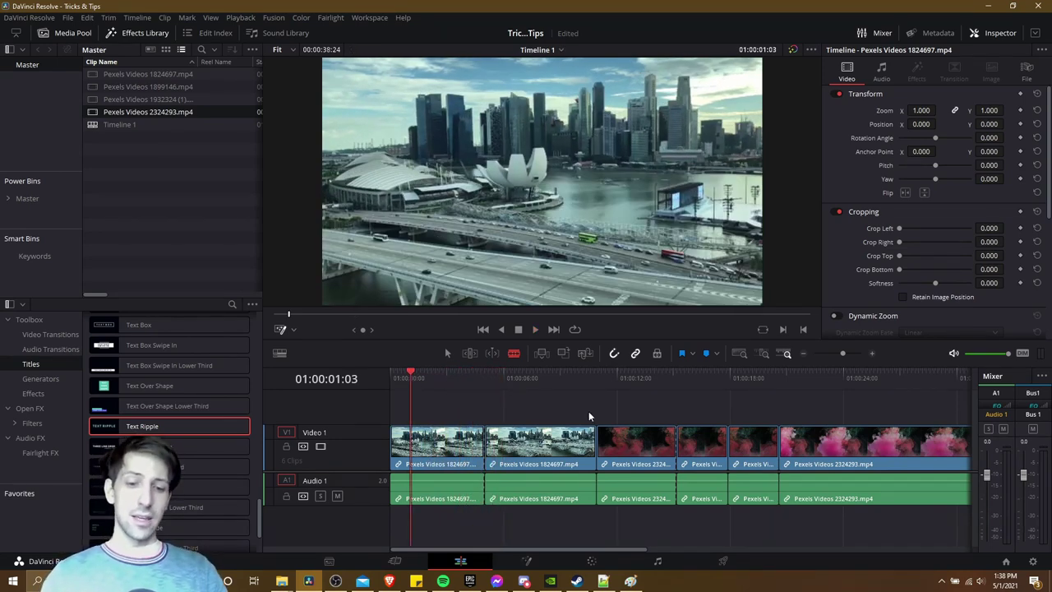
key("space")
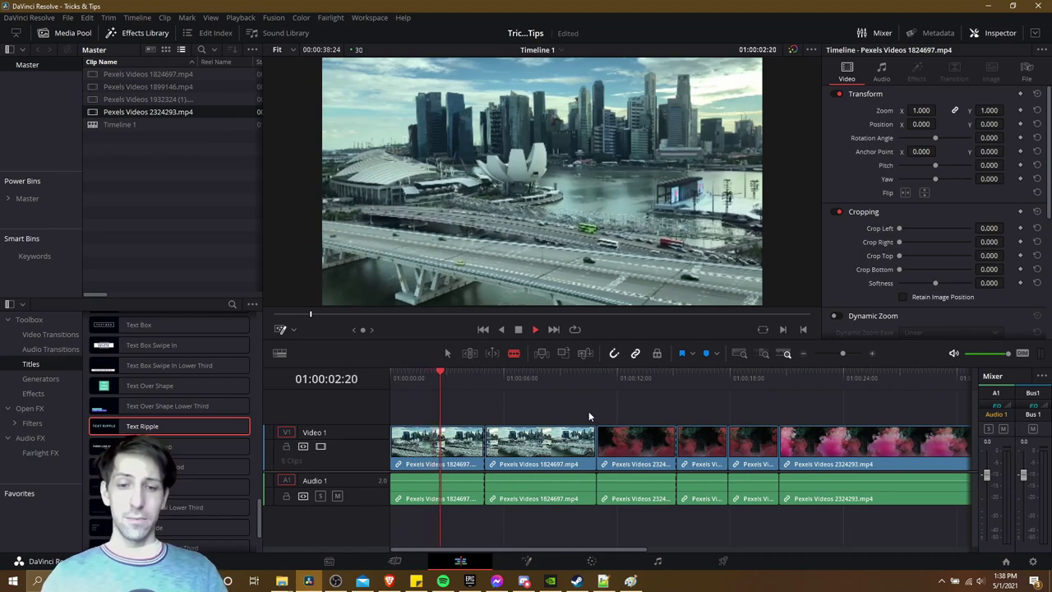
key("l")
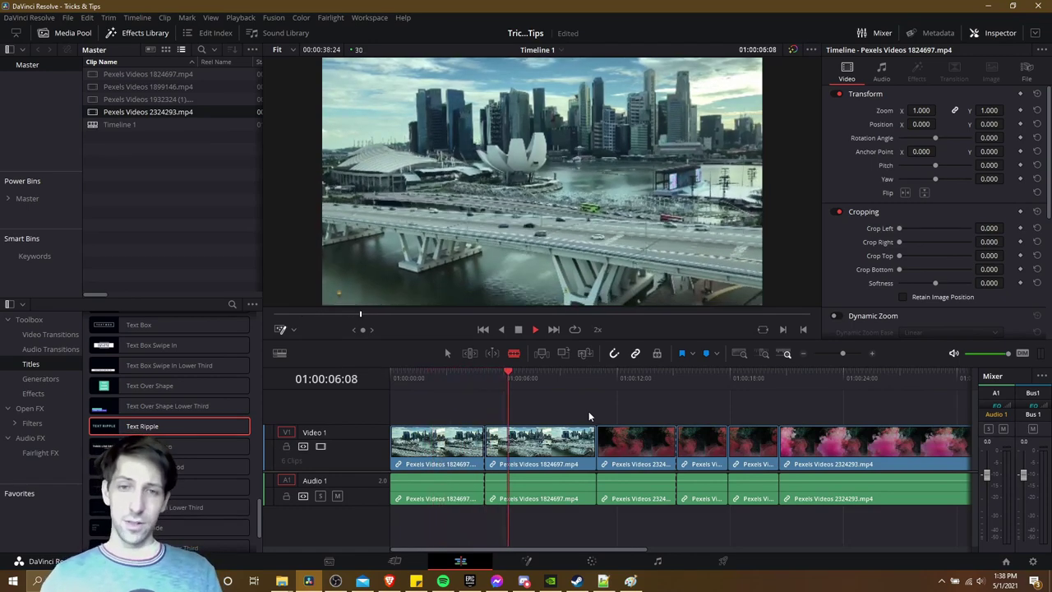
key("l")
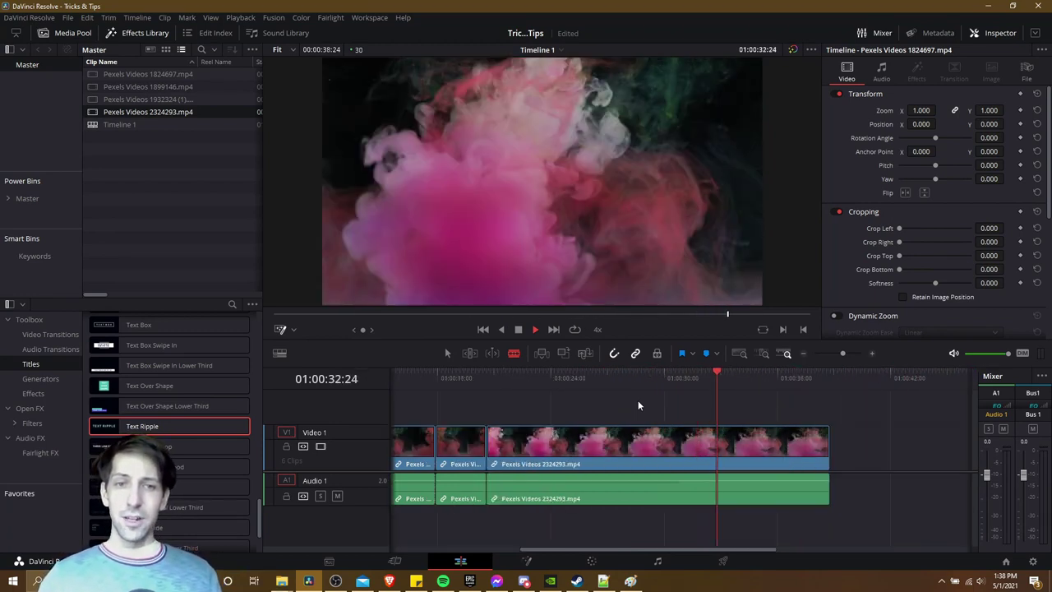
key("space")
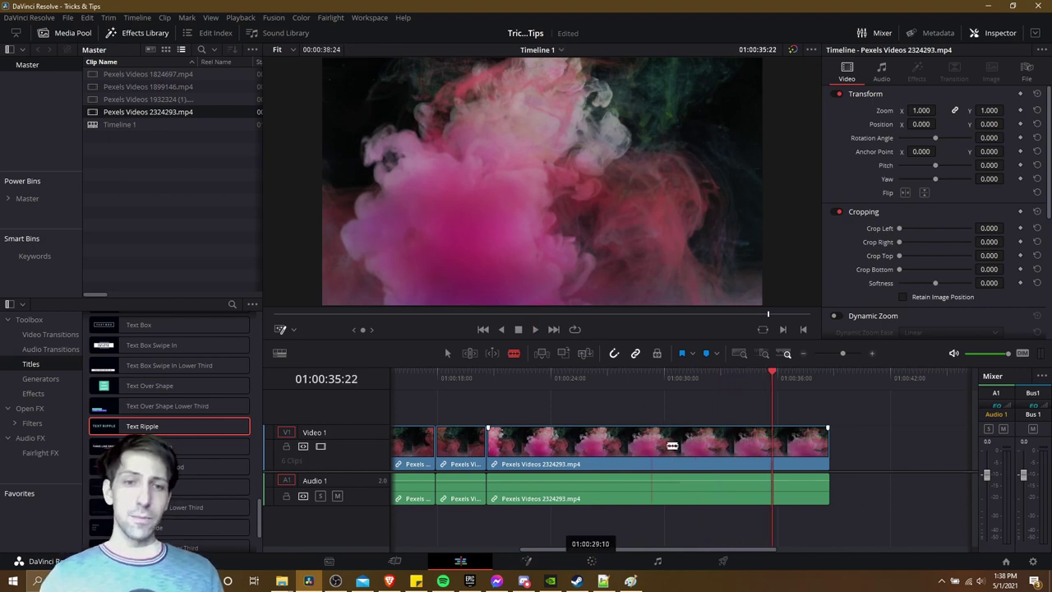
Step: Split the last clip of the timeline at about 01:00:25 and 01:00:31:05
left_click(564, 446)
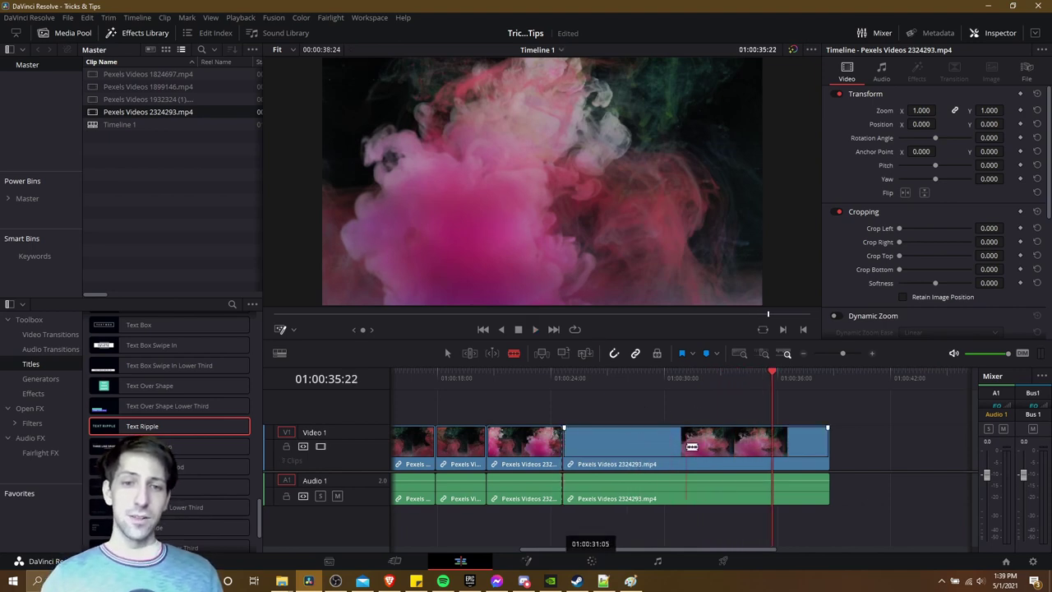
left_click(687, 446)
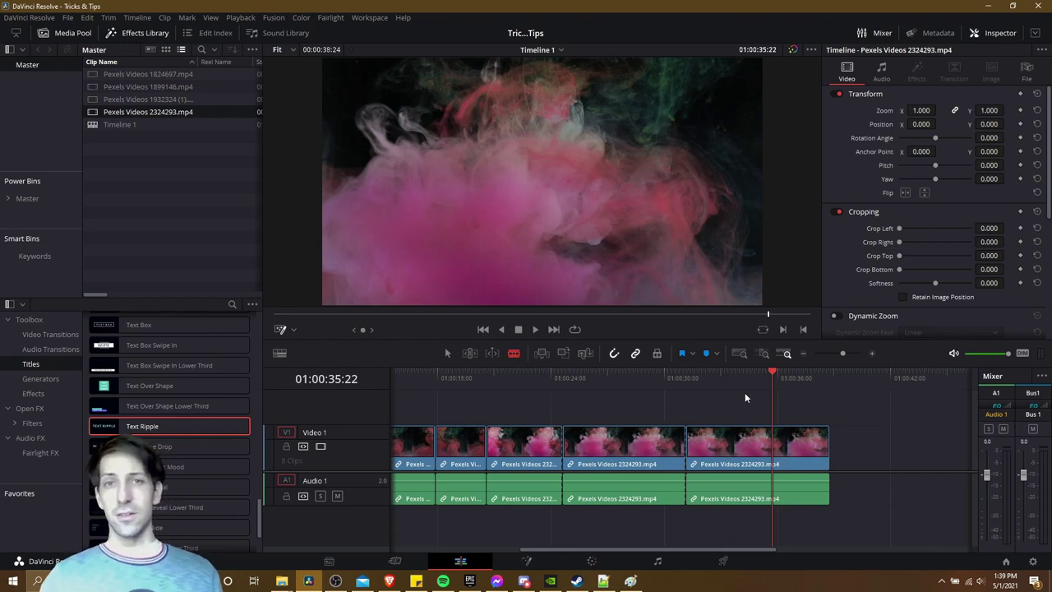
scroll(667, 413, "left", 3)
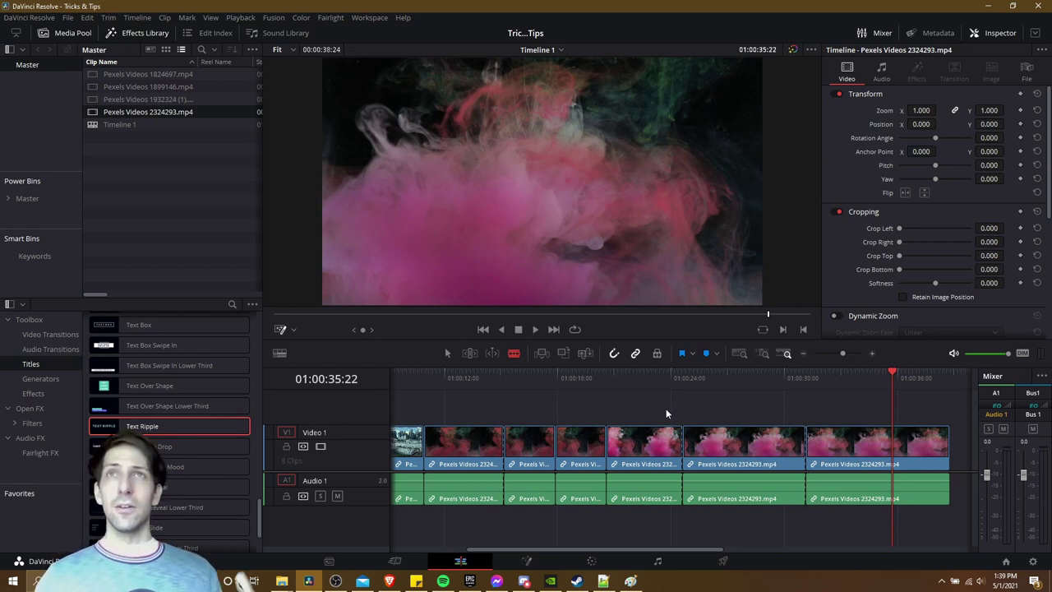
scroll(666, 408, "left", 1)
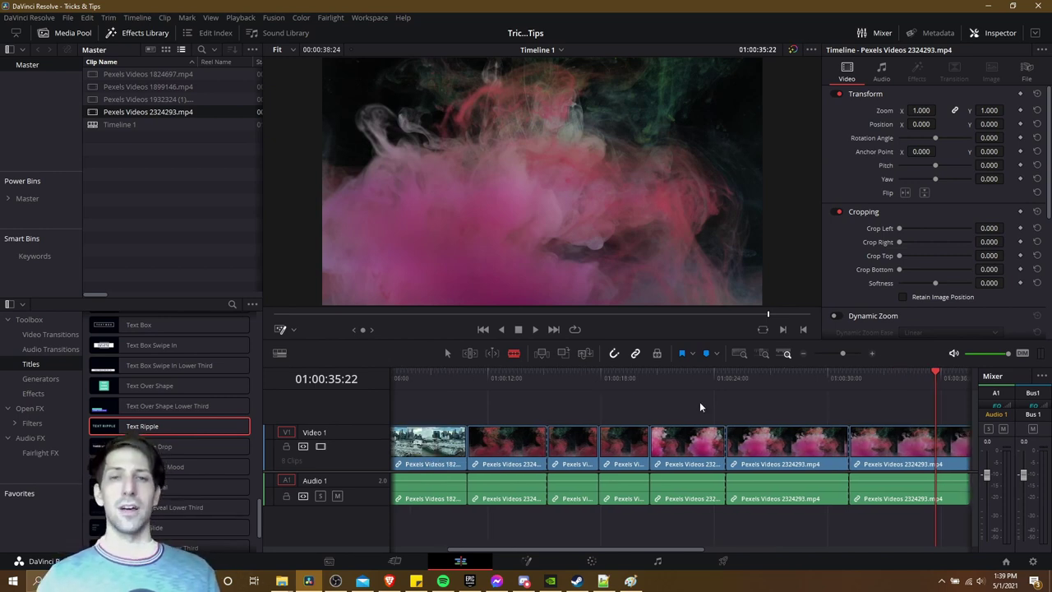
Step: Play the timeline from about 01:00:07 at 2x speed
scroll(699, 402, "left", 3)
left_click(527, 373)
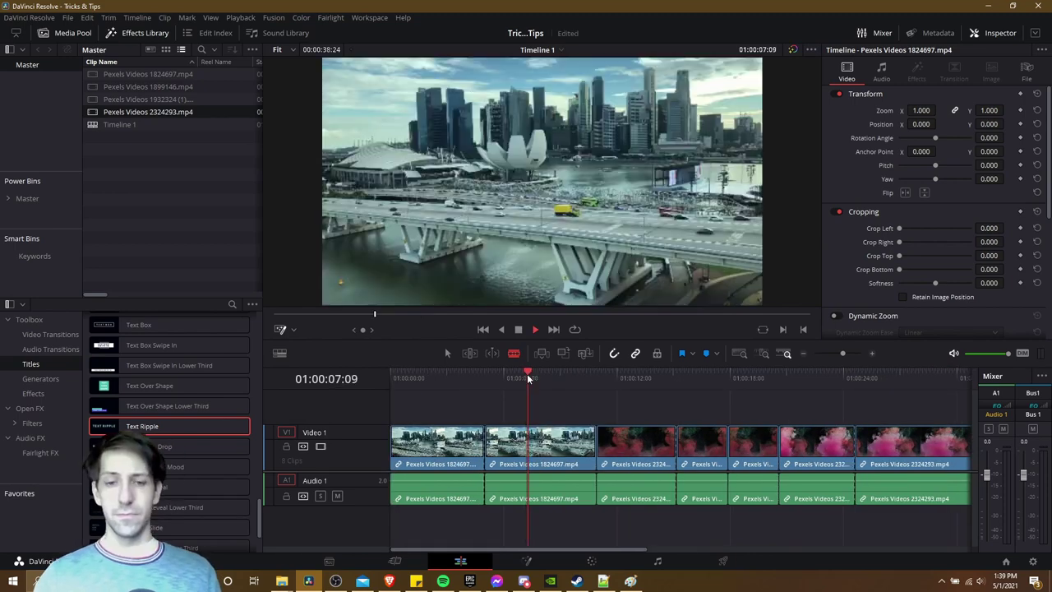
key("l")
key("l")
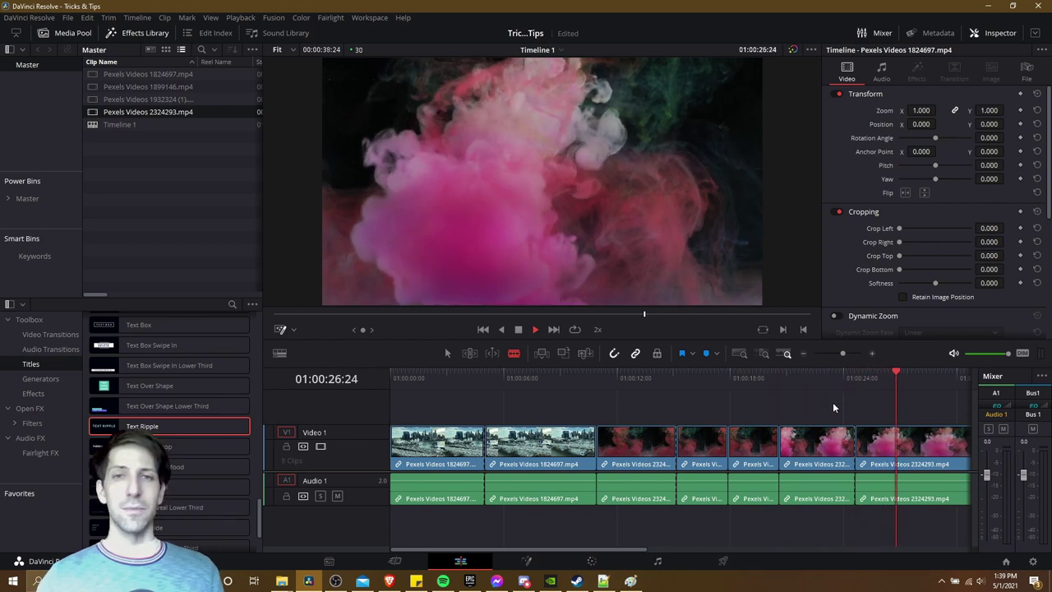
Step: Add timeline markers at 01:00:05:01, 01:00:15:05 and 01:00:20:18
left_click(487, 384)
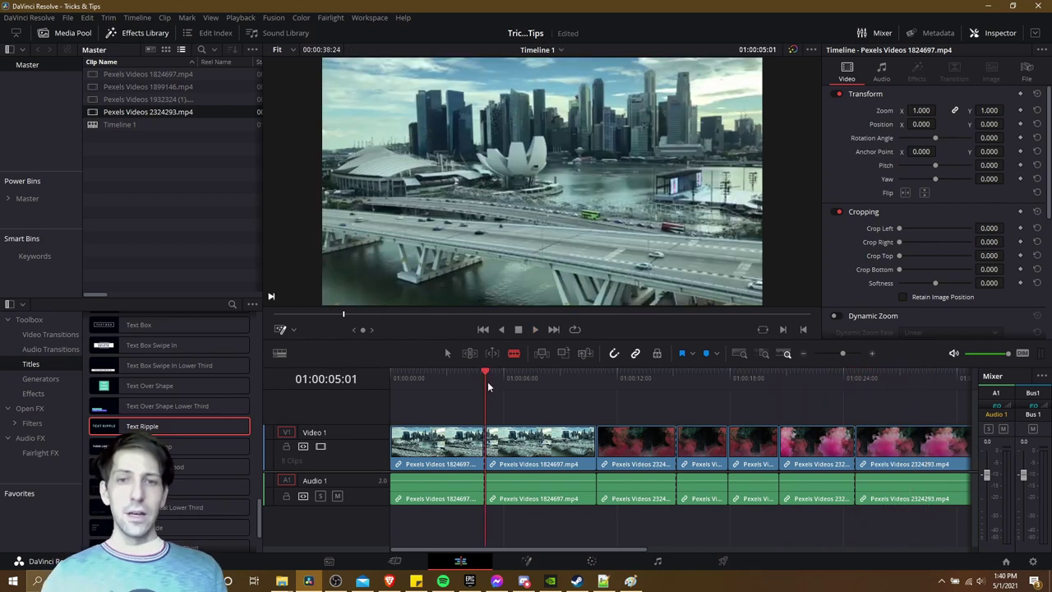
left_click(705, 353)
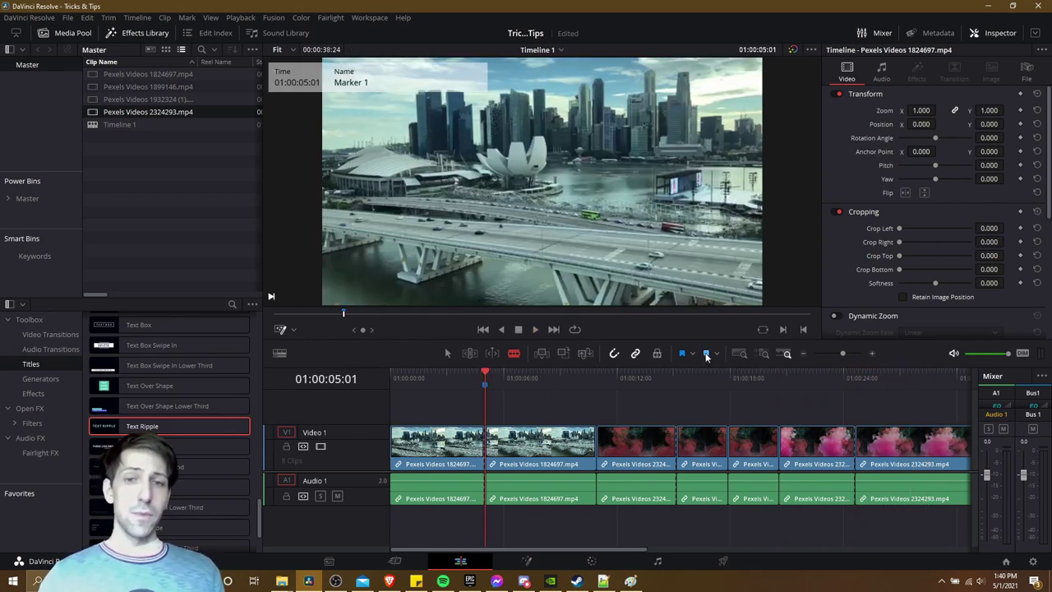
left_click(677, 386)
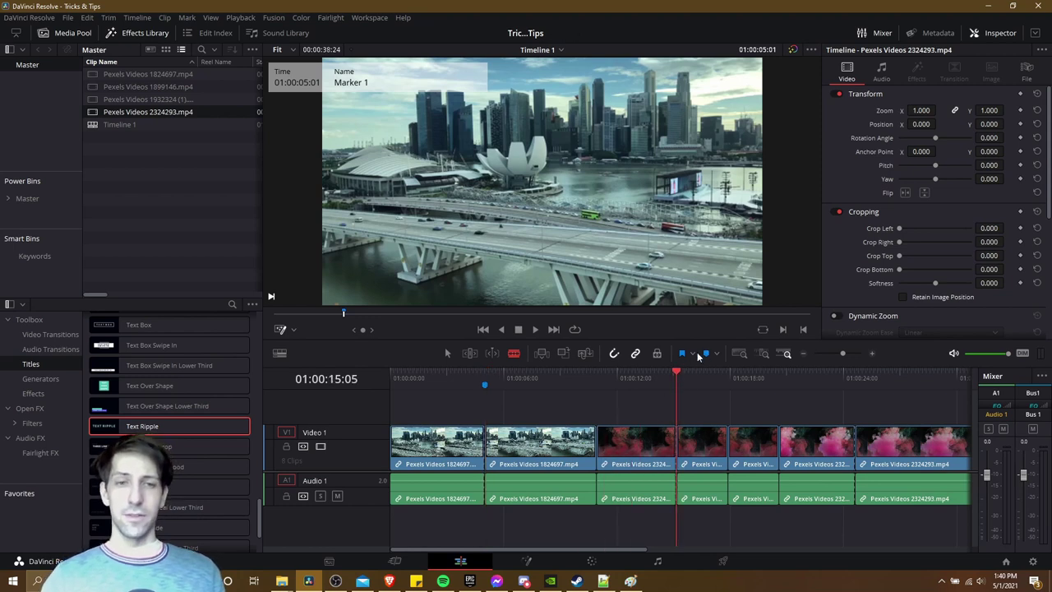
left_click(708, 354)
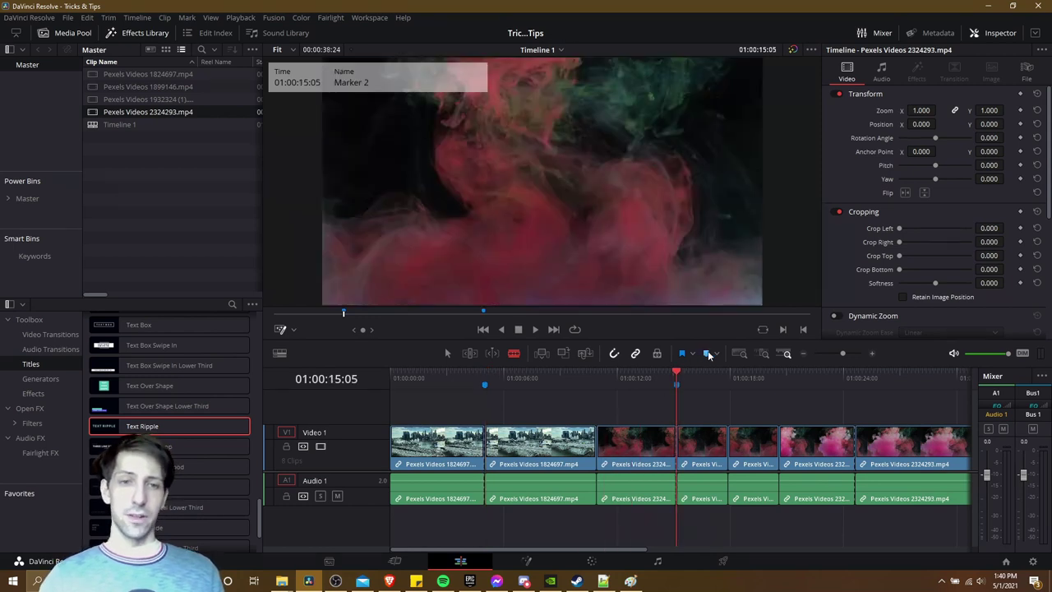
left_click(777, 384)
key("m")
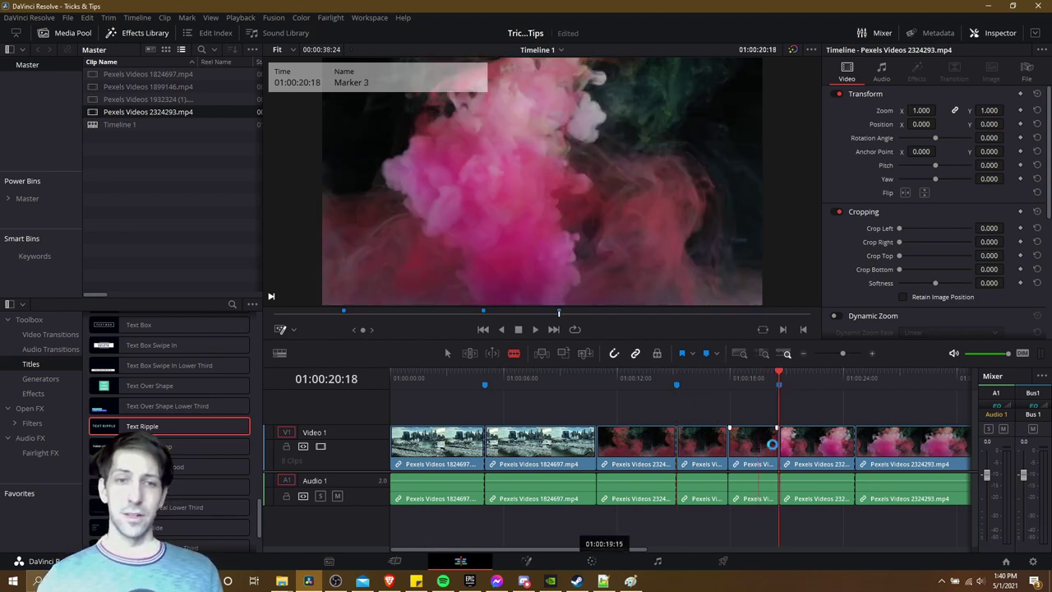
Step: Add a marker directly on the clip that starts at 01:00:20:18, and deselect the clip
key("a")
left_click(800, 448)
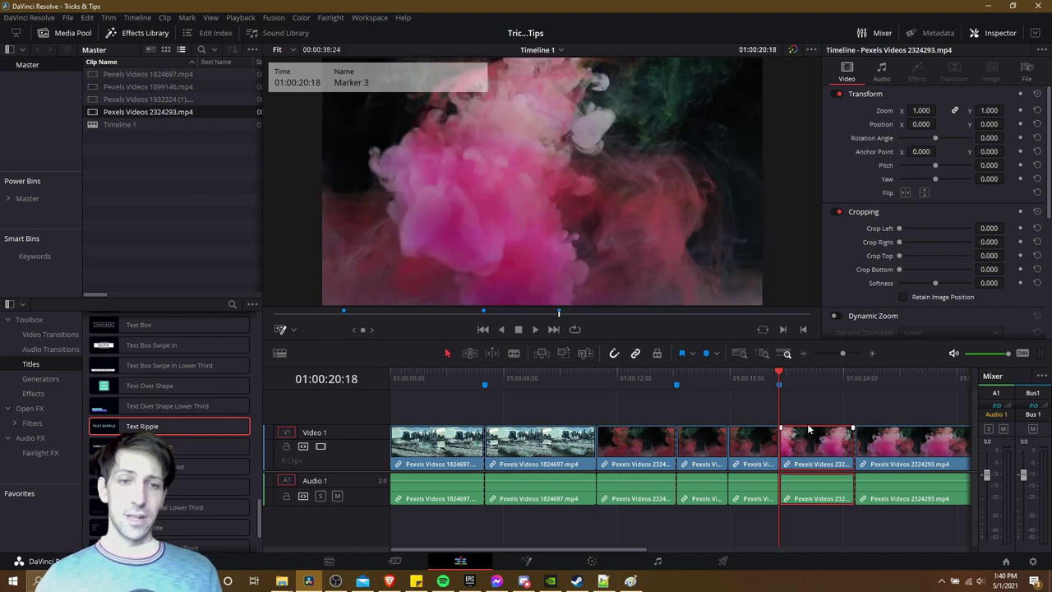
scroll(781, 393, "right", 2)
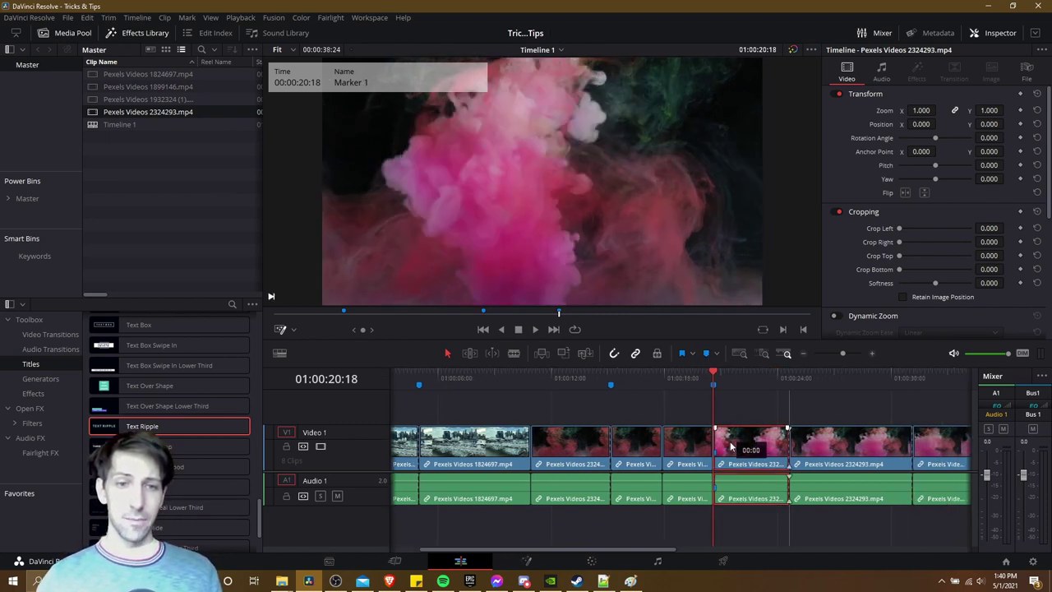
scroll(820, 450, "left", 2)
mouse_move(820, 450)
left_mouse_down()
mouse_move(773, 449)
mouse_move(821, 448)
left_mouse_up()
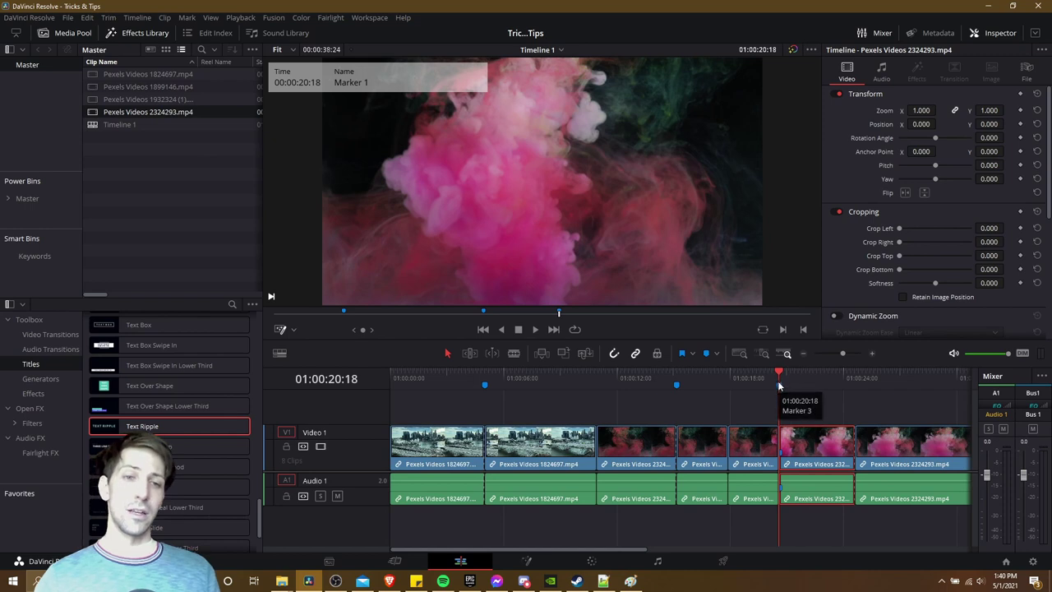
left_click(573, 400)
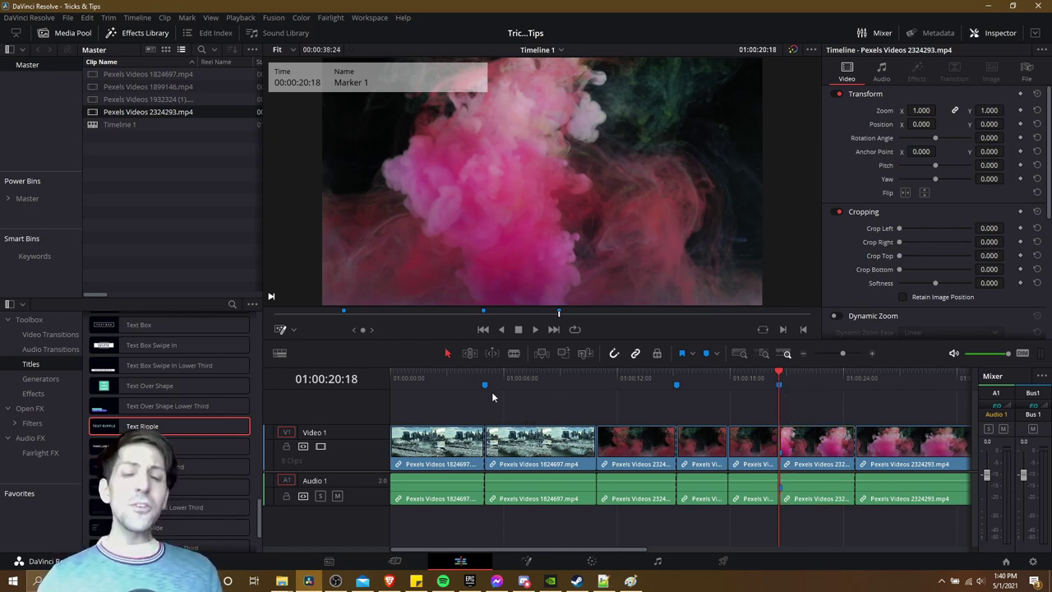
double_click(485, 385)
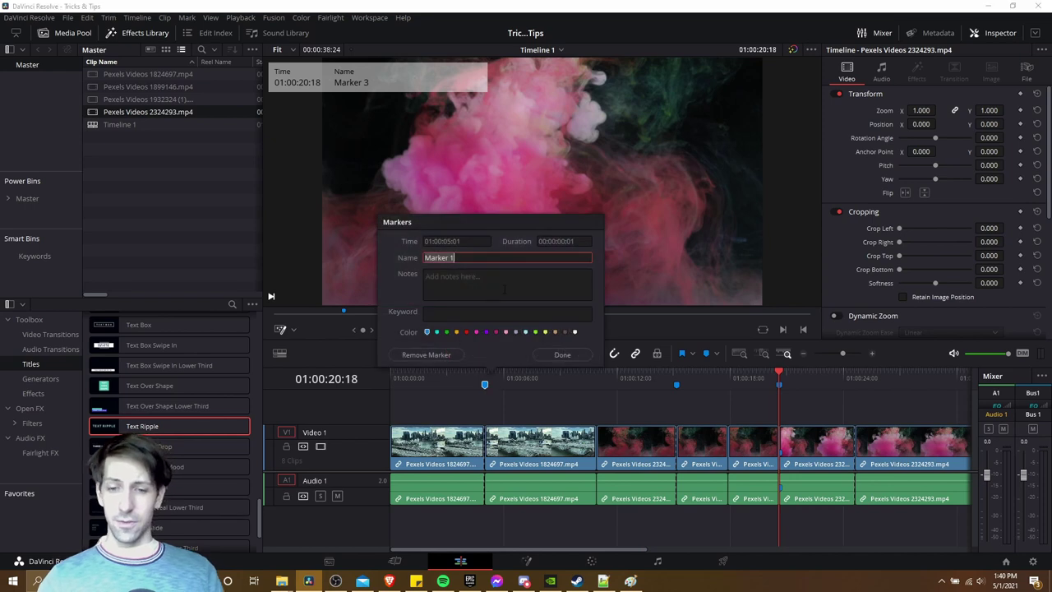
key("Return")
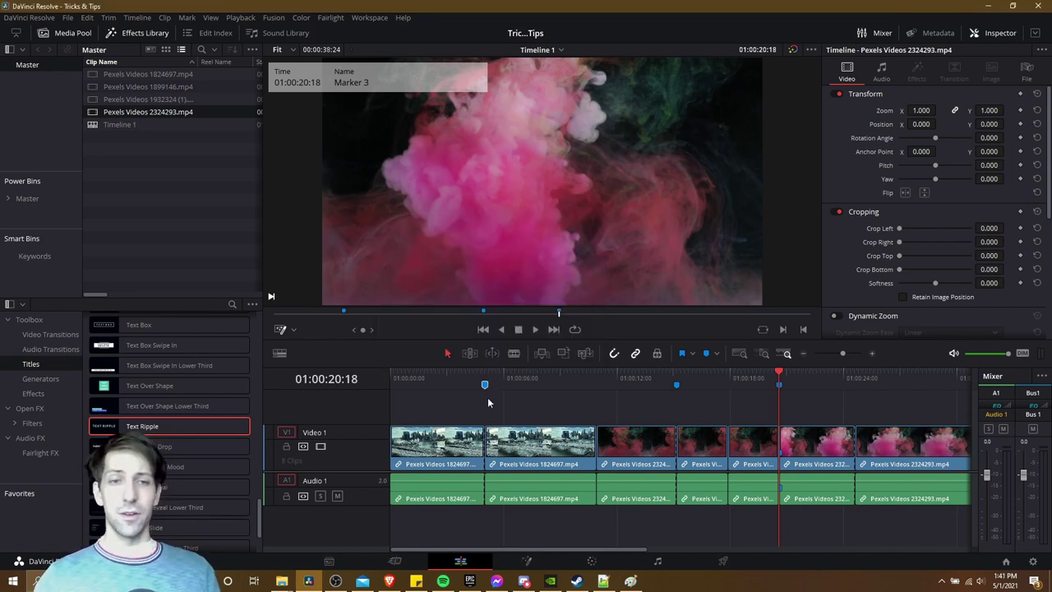
double_click(485, 385)
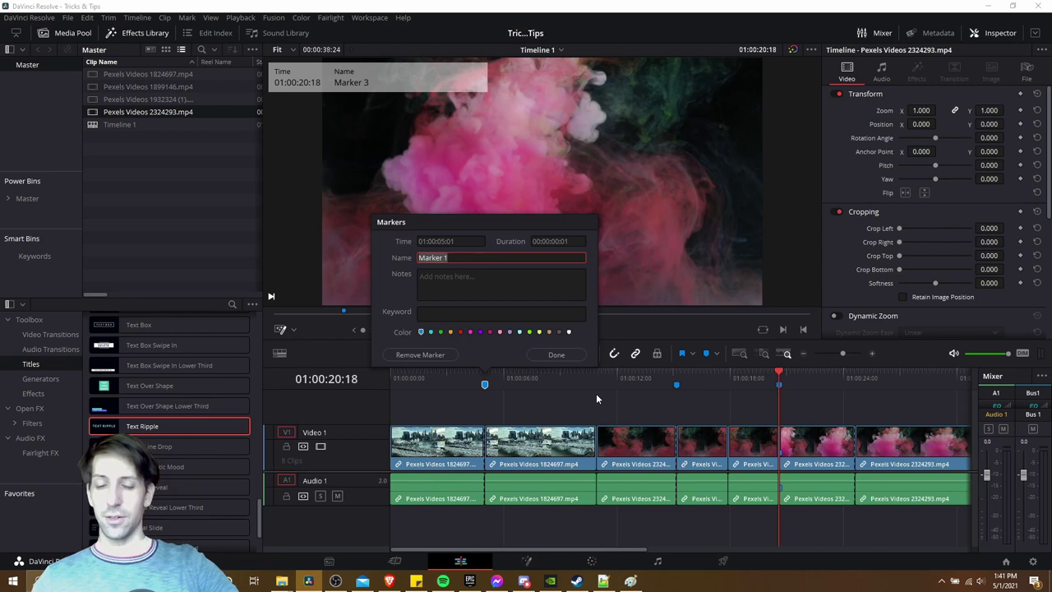
type("Fix this")
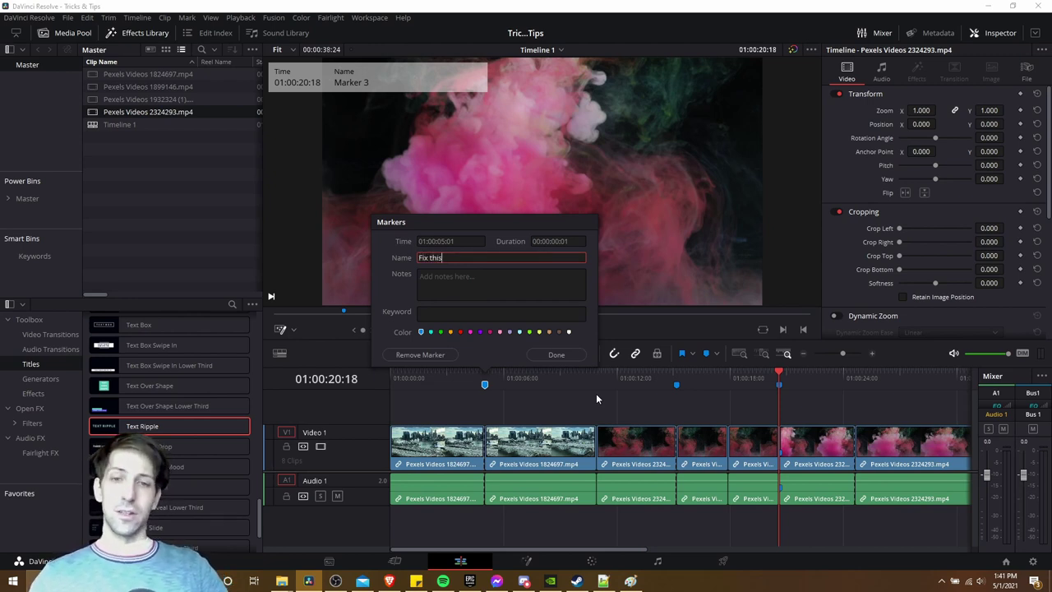
key("Escape")
Step: Rename the timeline marker at 01:00:05:01 as "Color Grade This"
double_click(485, 384)
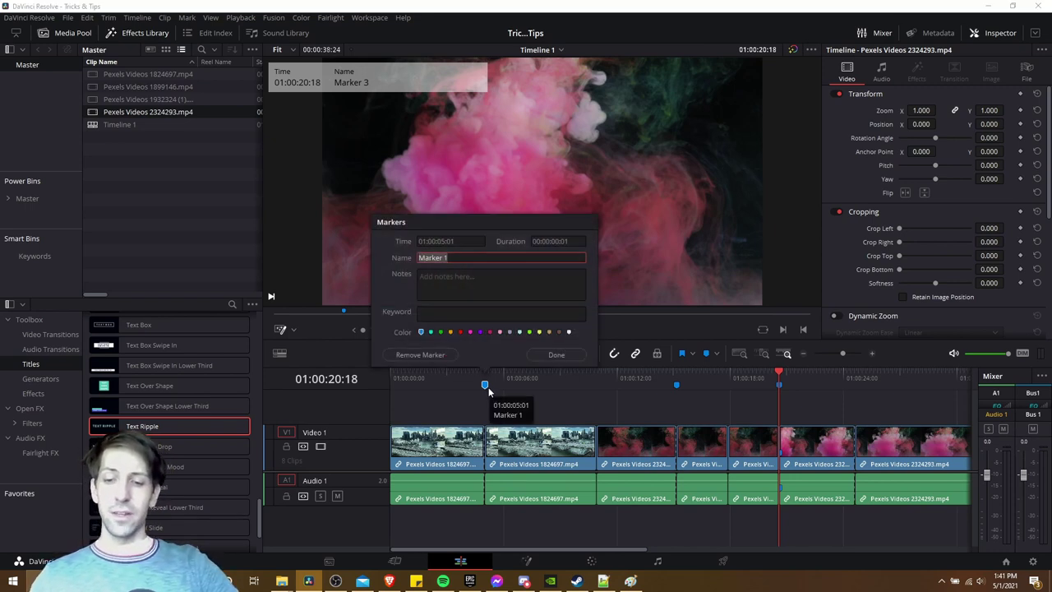
type("Color Grade Tip")
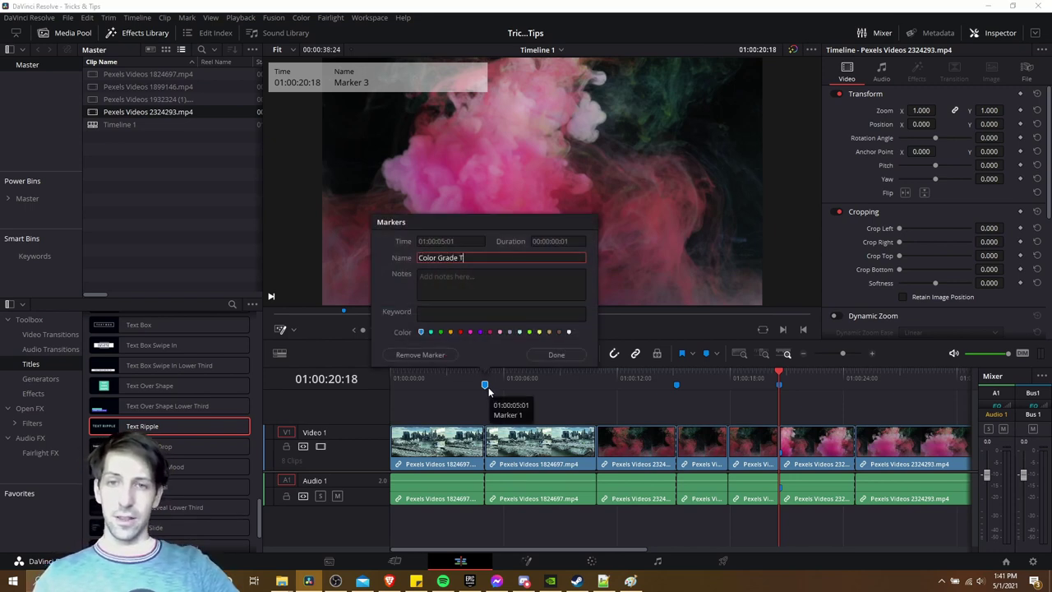
key("Return")
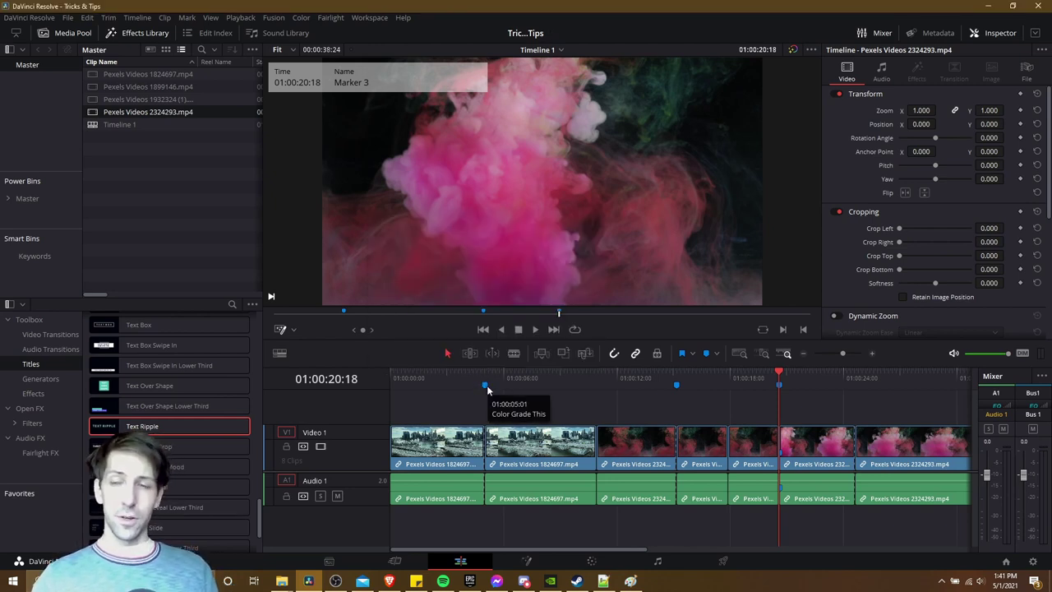
Step: Rename the timeline marker at 01:00:15:05 as "2nd Tip for Video"
double_click(675, 385)
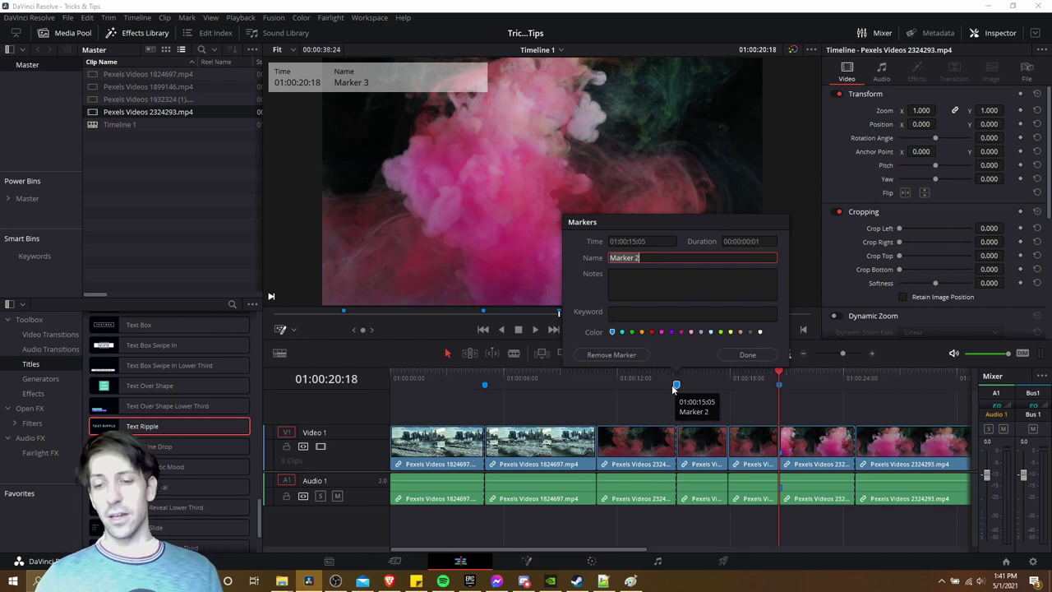
key("ctrl+a")
key("BackSpace")
type("2n")
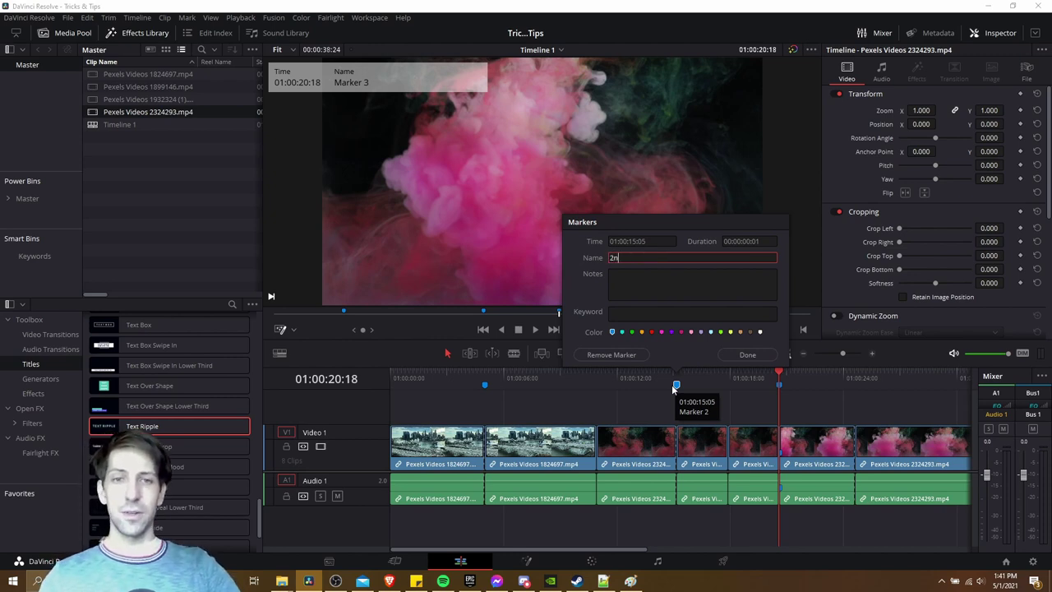
type("d Tip for ")
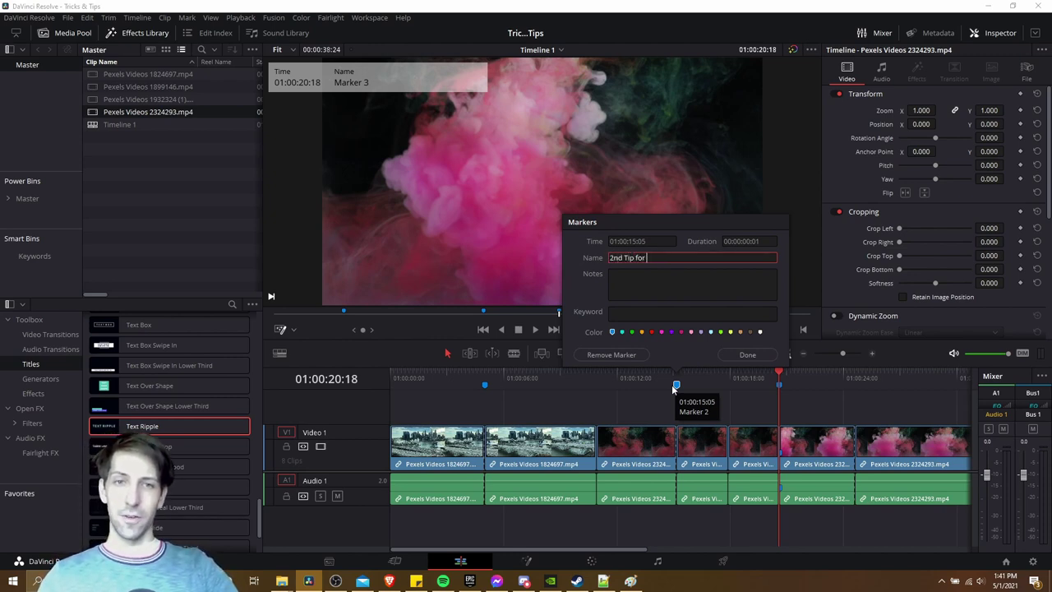
type("Editing")
key("Return")
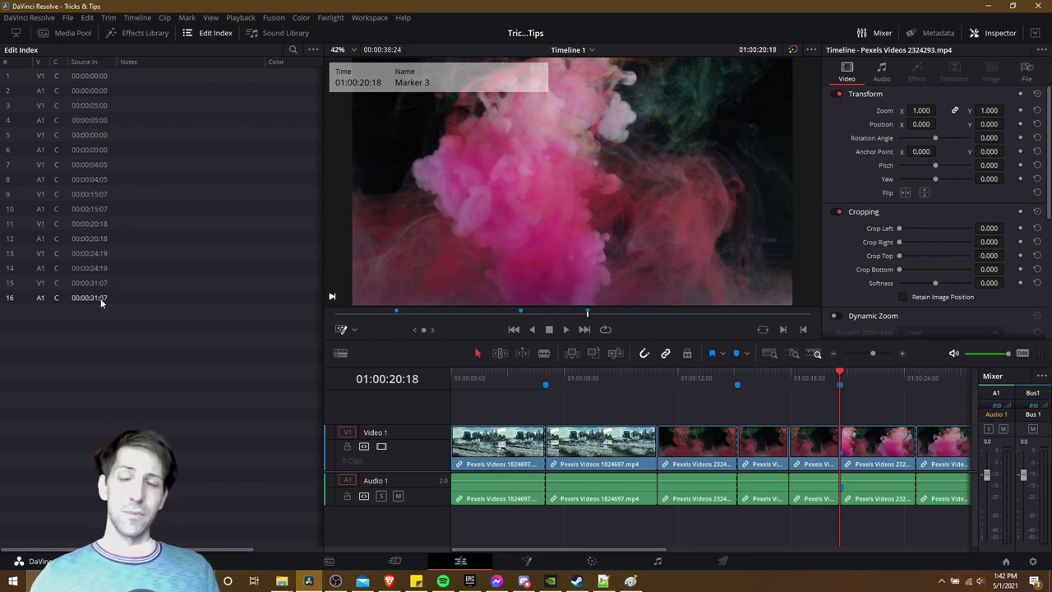
Step: Filter the Edit Index to show markers of all colors and add the Source In column
left_click(312, 52)
mouse_move(339, 128)
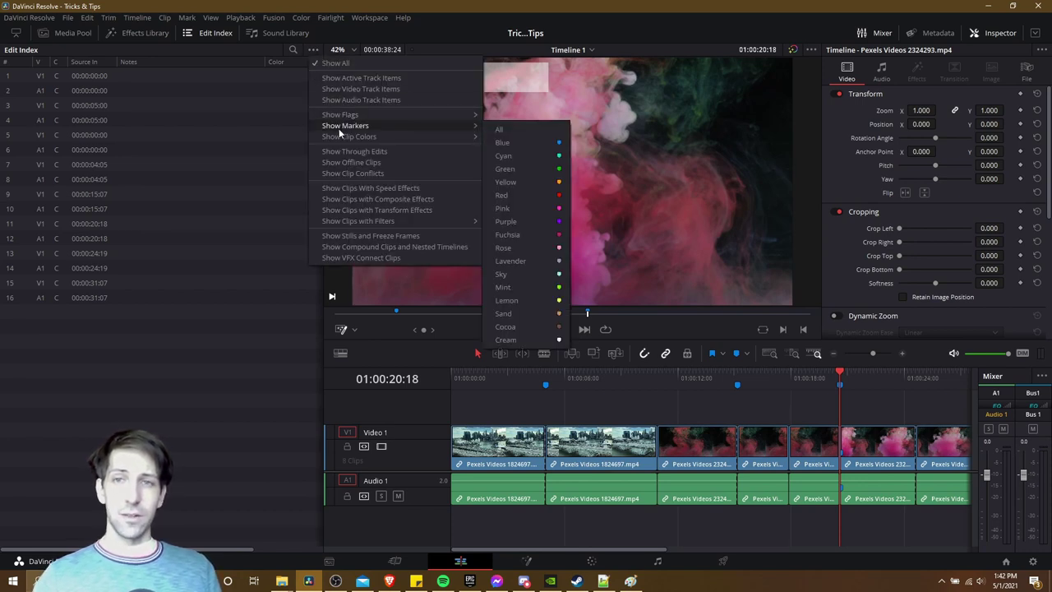
left_click(513, 129)
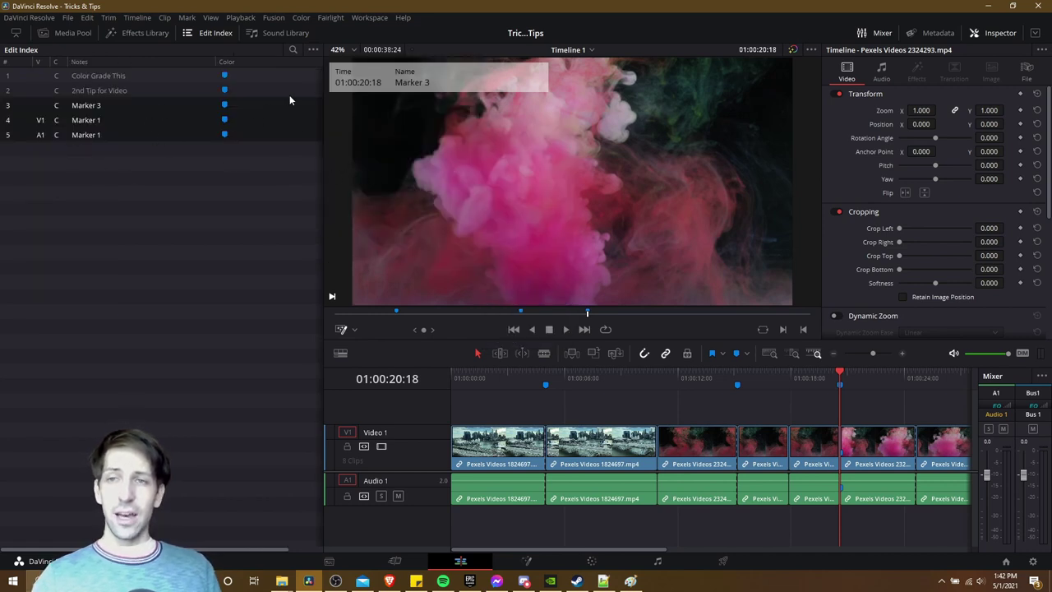
right_click(252, 60)
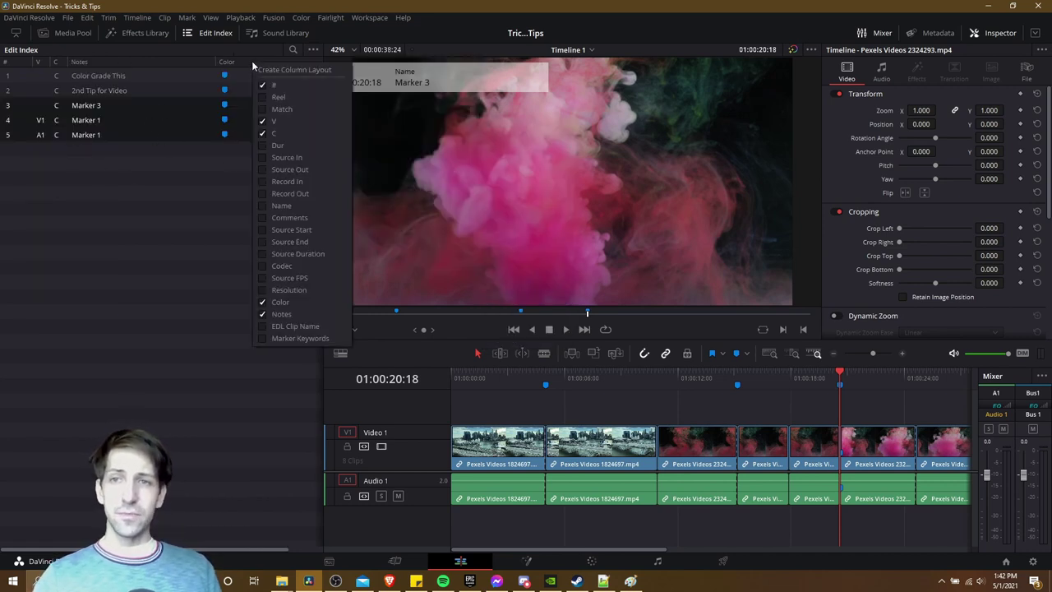
left_click(263, 132)
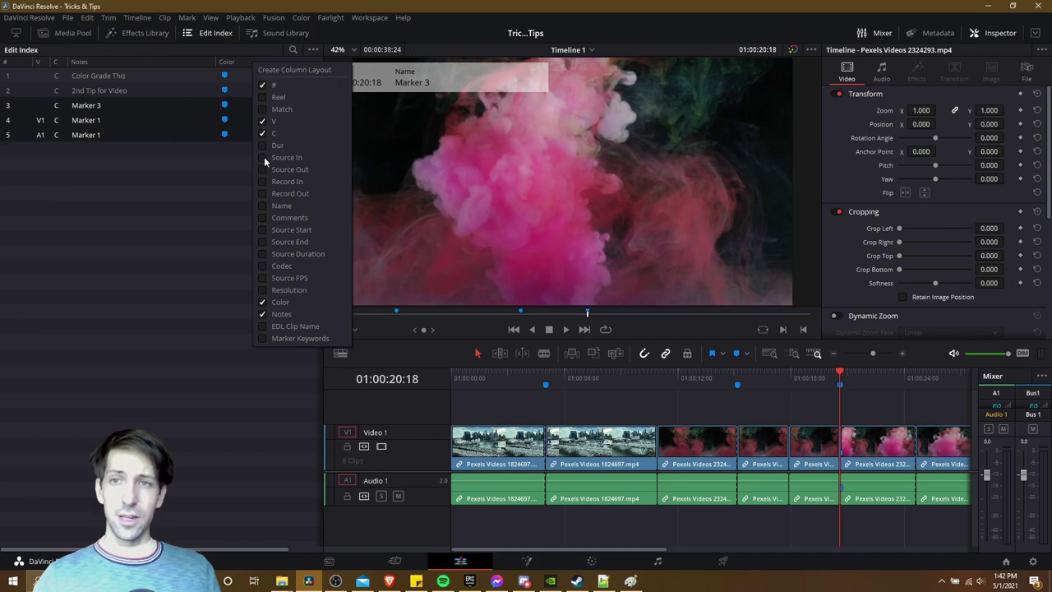
left_click(264, 156)
left_click(159, 185)
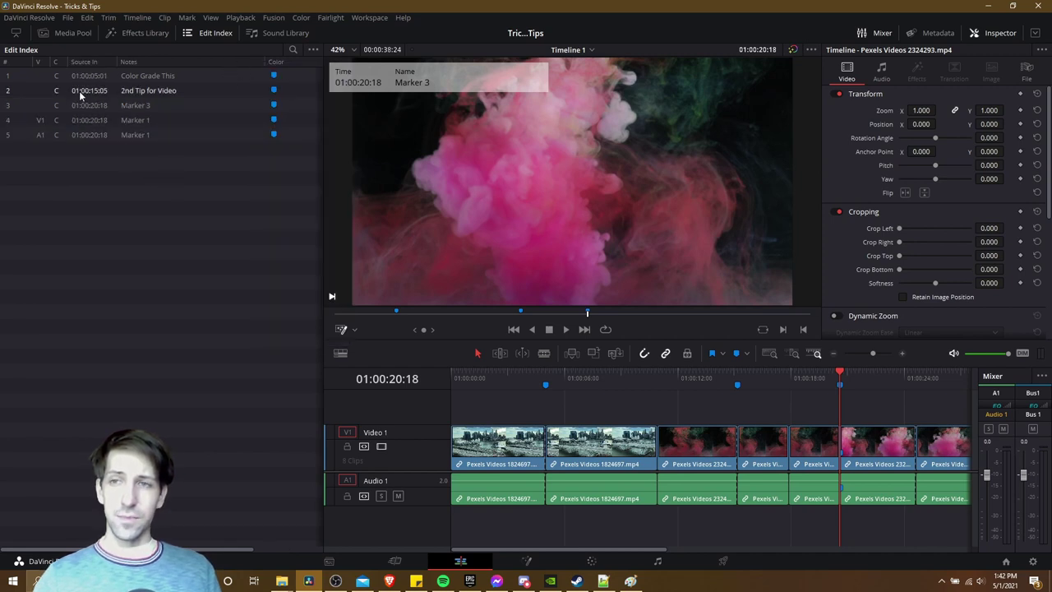
Step: Jump the playhead through all five listed markers in the Edit Index, from first to last
left_click(97, 76)
left_click(103, 94)
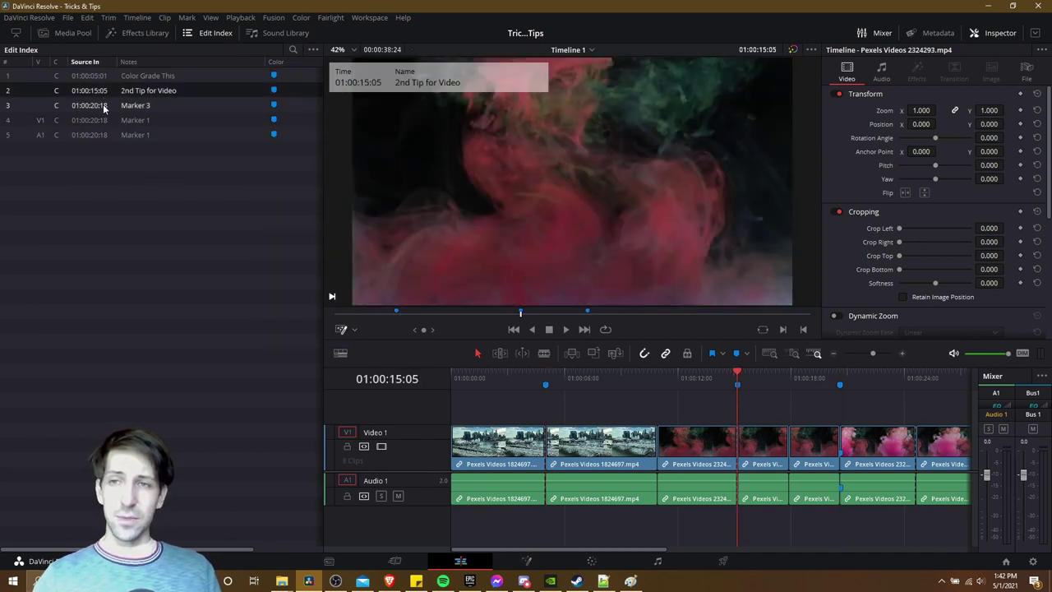
left_click(103, 105)
left_click(103, 120)
left_click(103, 133)
Step: Go to the "Color Grade This" marker at 01:00:05:01 and change its color to red
left_click(102, 76)
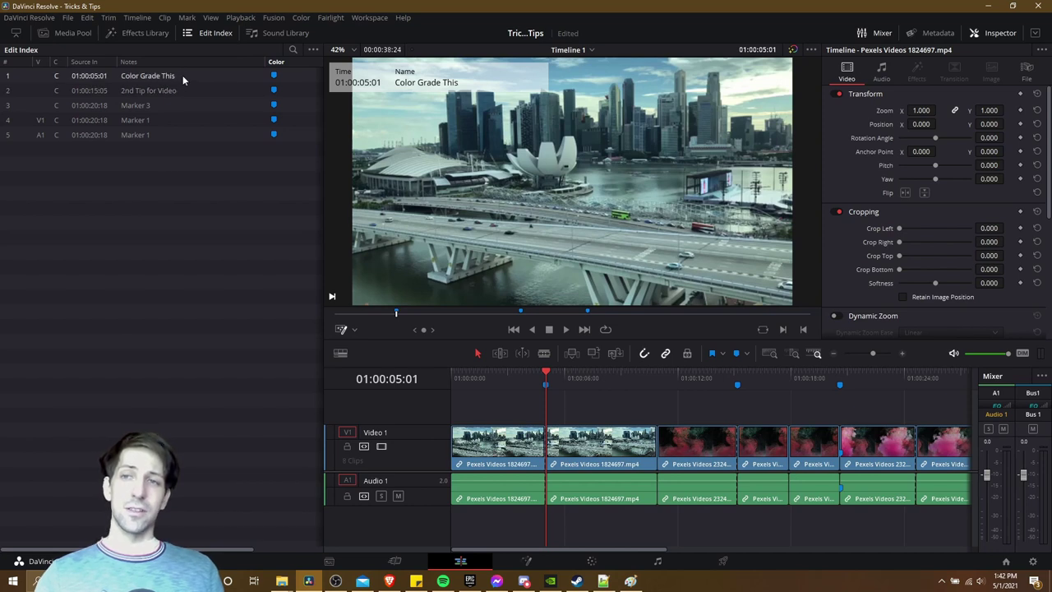
double_click(546, 384)
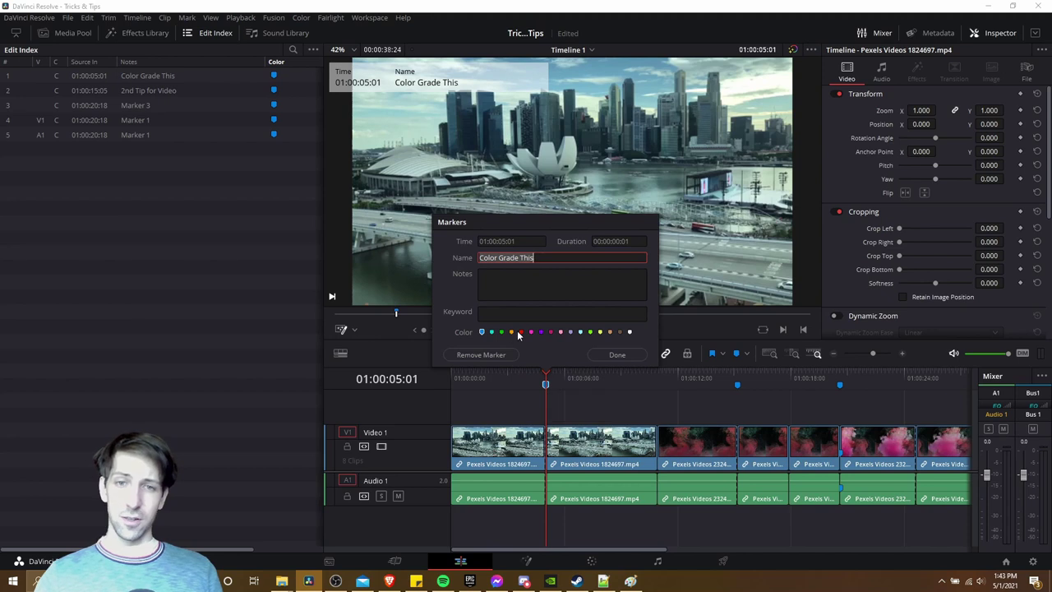
left_click(612, 355)
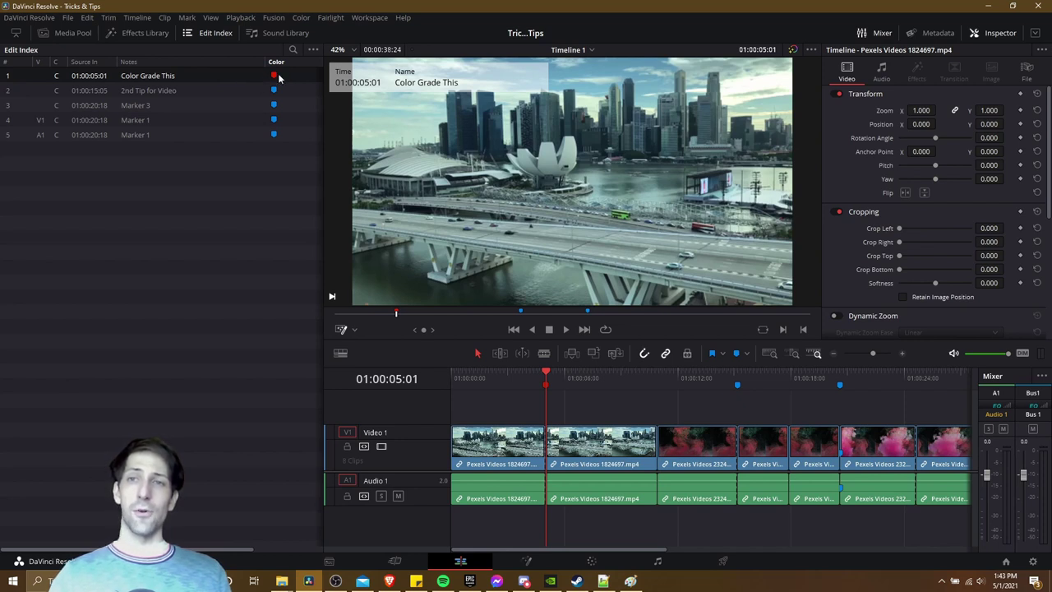
Step: Jump to the "2nd Tip for Video" marker, Marker 3 and the Video 1 clip marker from the Edit Index
left_click(191, 86)
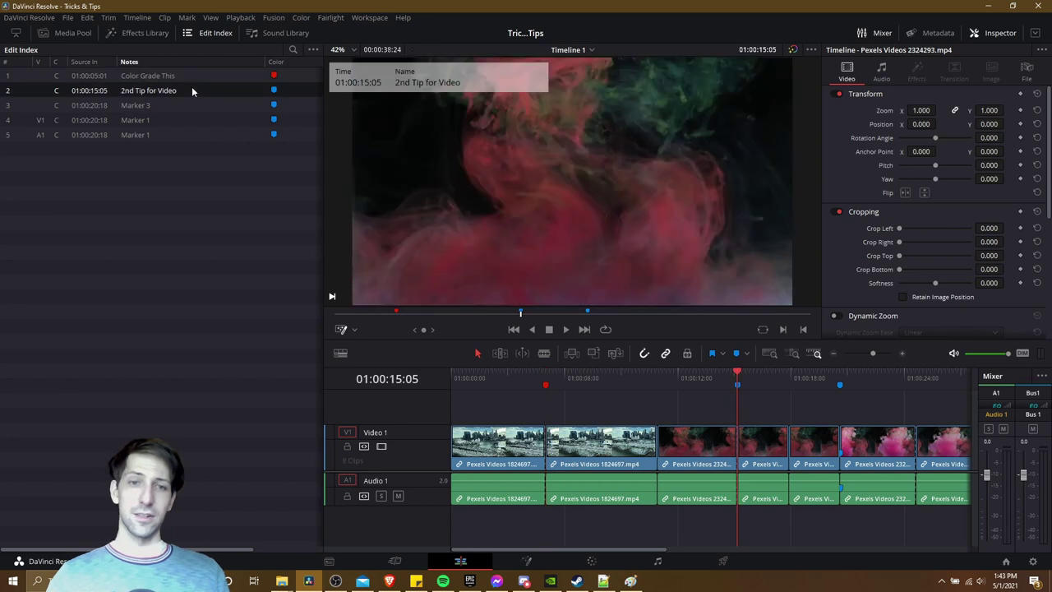
left_click(189, 105)
left_click(190, 120)
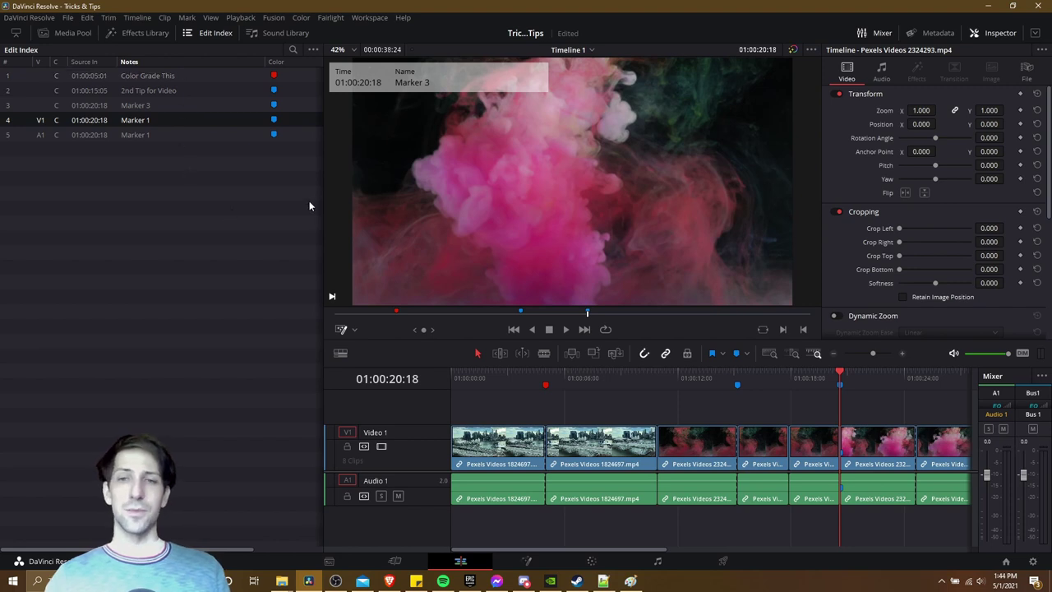
Step: Close the Edit Index and show the Media Pool
key("ctrl+shift+e")
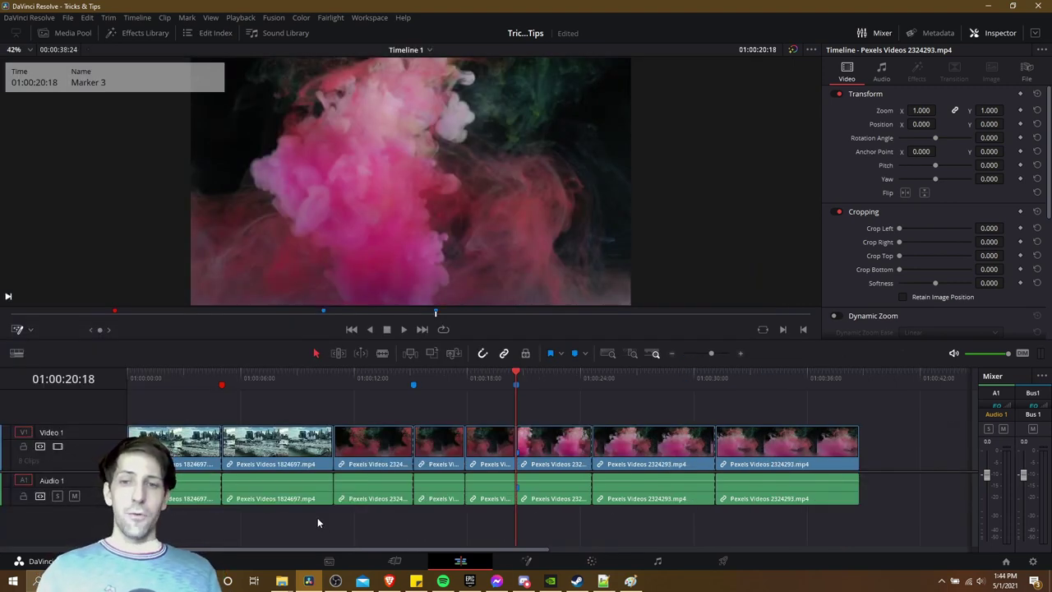
left_click(73, 33)
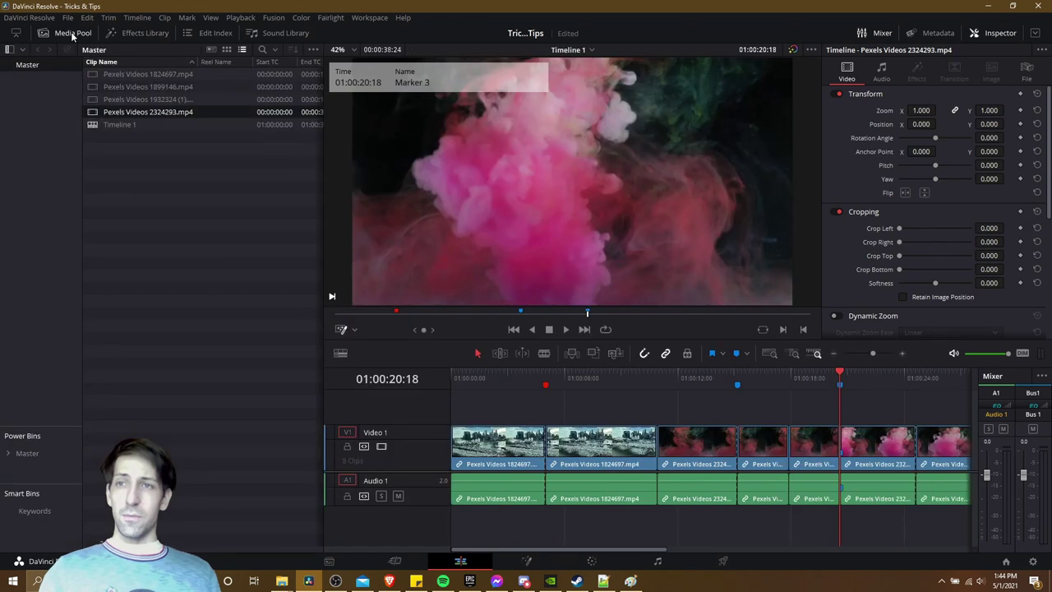
Step: Open the Master Power Bin in the Media Pool
left_click(24, 455)
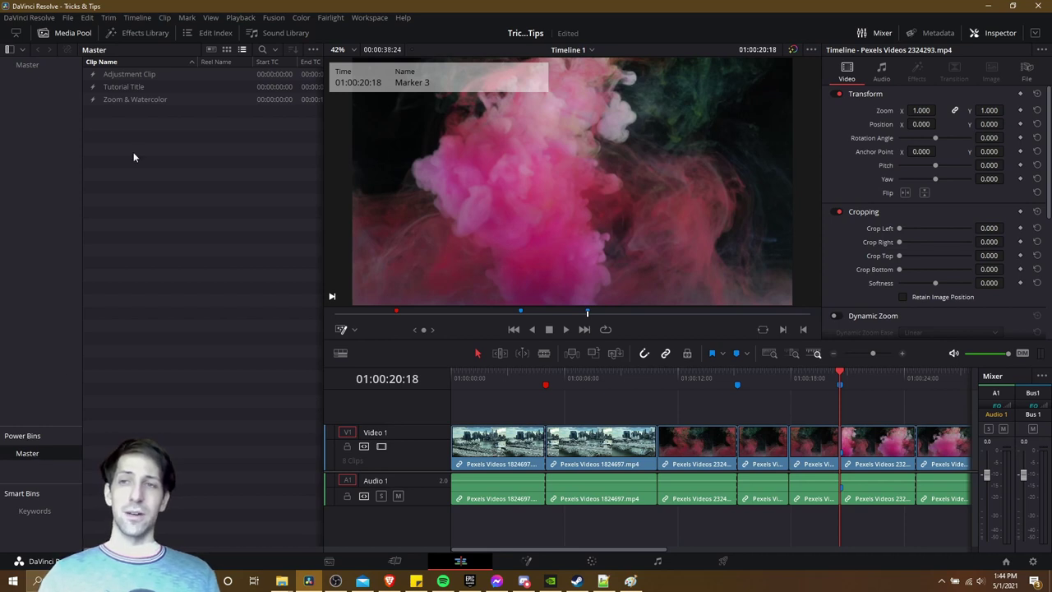
right_click(175, 120)
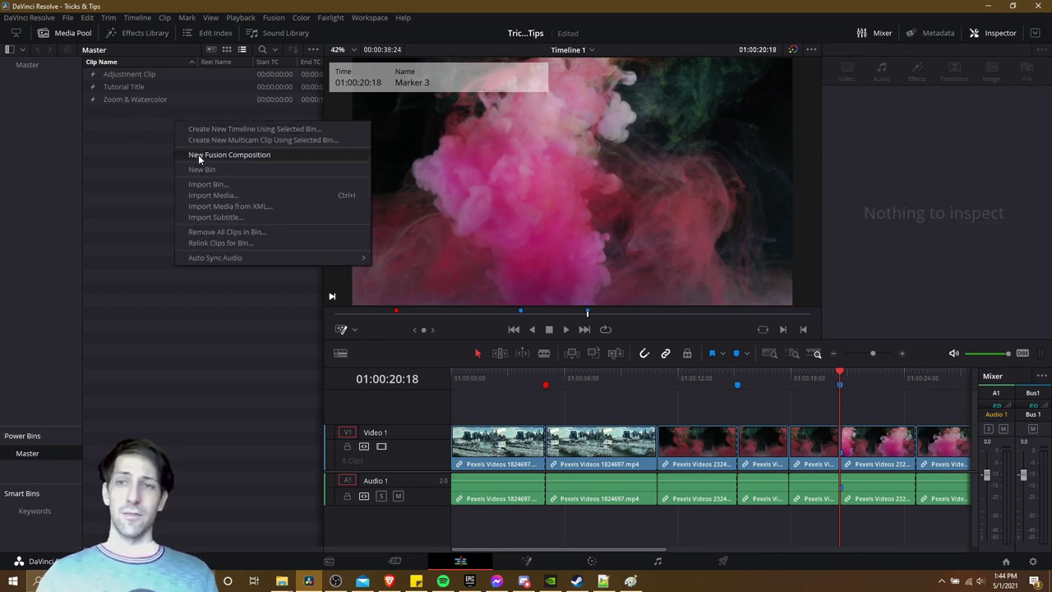
left_click(174, 121)
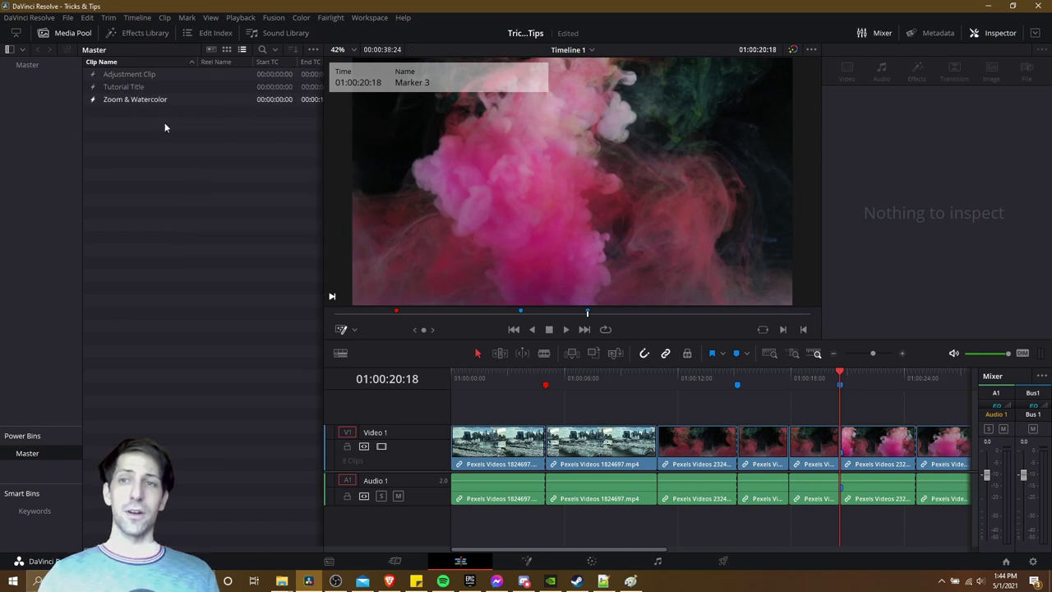
Step: Place Zoom & Watercolor from the Power Bin on a track above the last smoke clips and move the playhead to 01:00:30:01
left_click(840, 548)
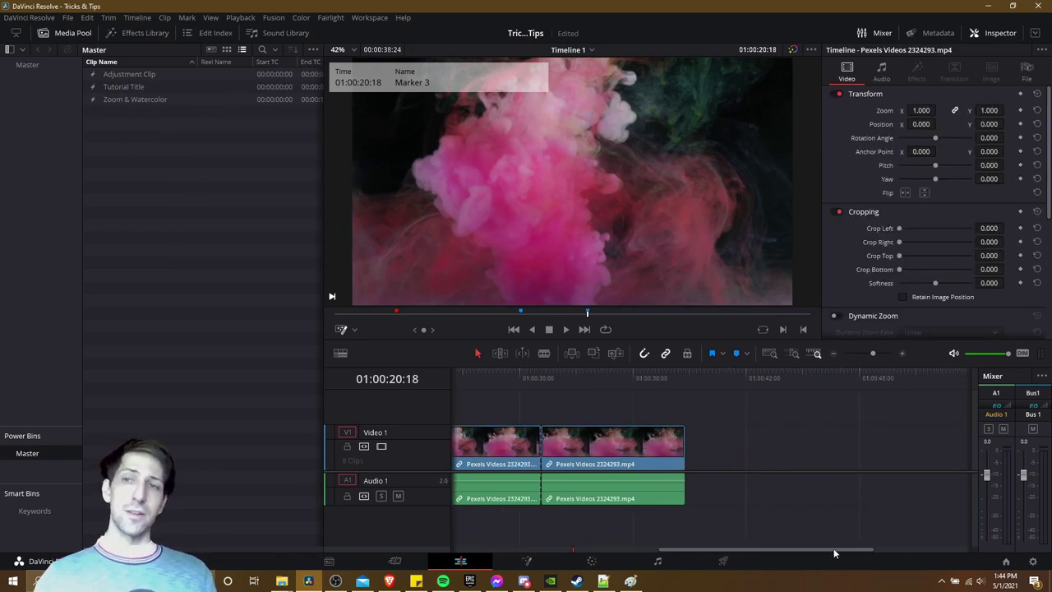
mouse_move(834, 553)
left_mouse_down()
mouse_move(794, 553)
mouse_move(822, 553)
left_mouse_up()
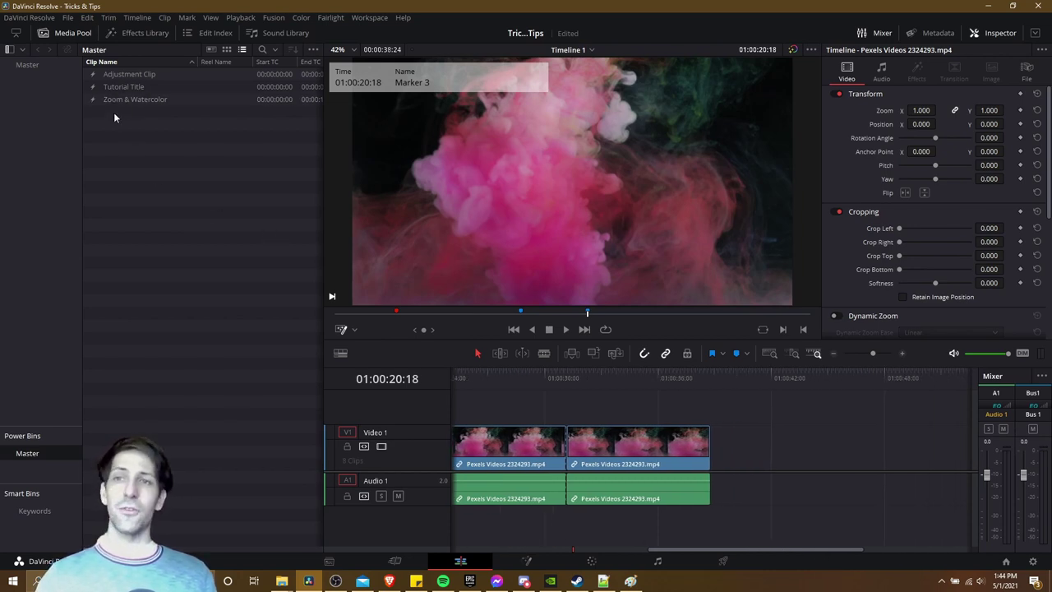
left_click_drag(127, 100, 465, 418)
left_click(546, 377)
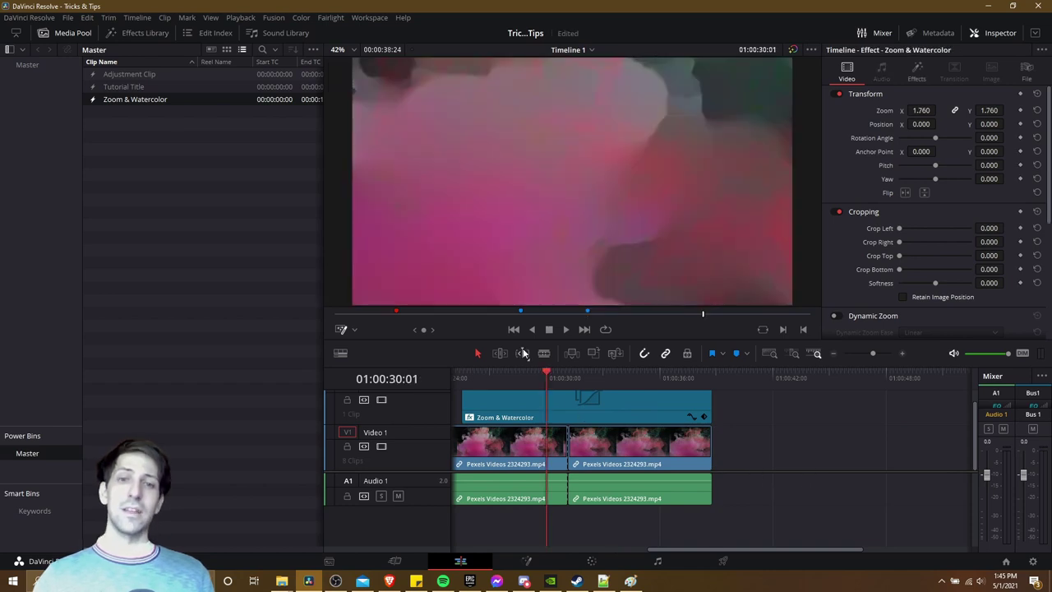
Step: Compare the Zoom & Watercolor clip with the video clip beneath it and review its transform Zoom and Watercolor effect settings
left_click(580, 402)
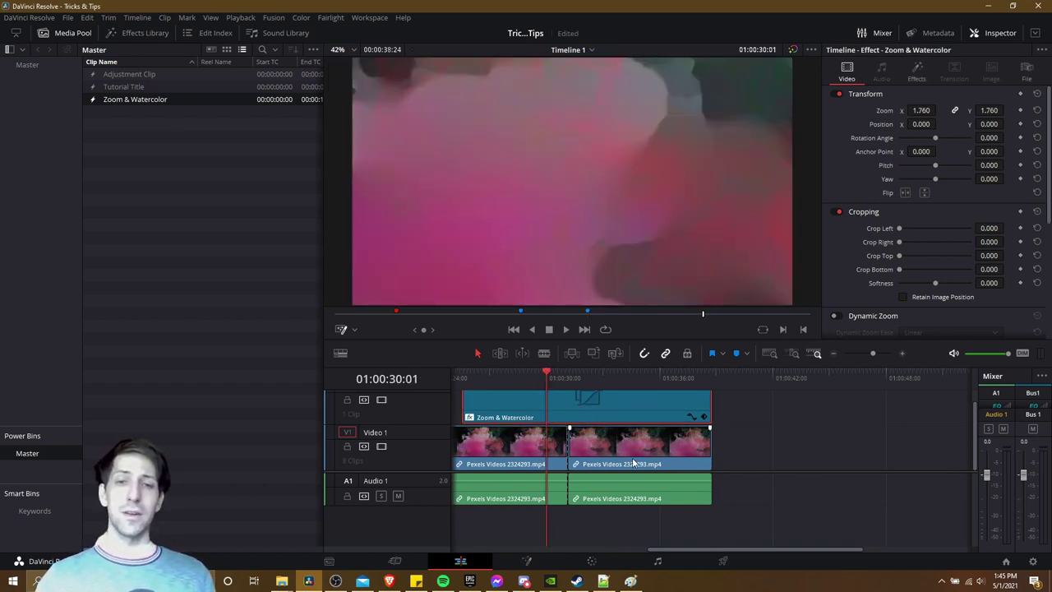
left_click(527, 459)
scroll(739, 530, "left", 1)
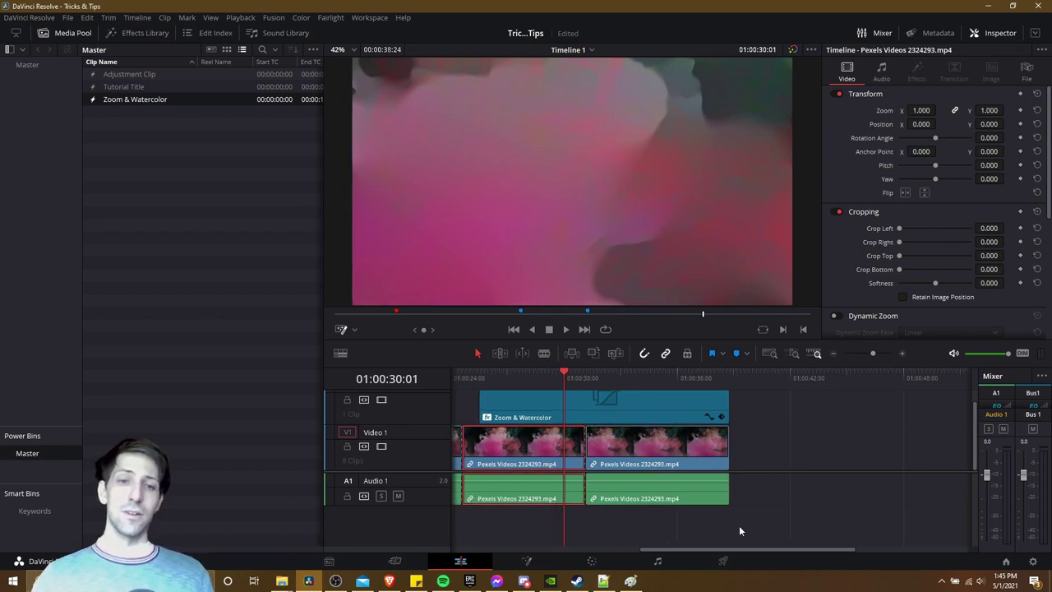
scroll(739, 530, "left", 1)
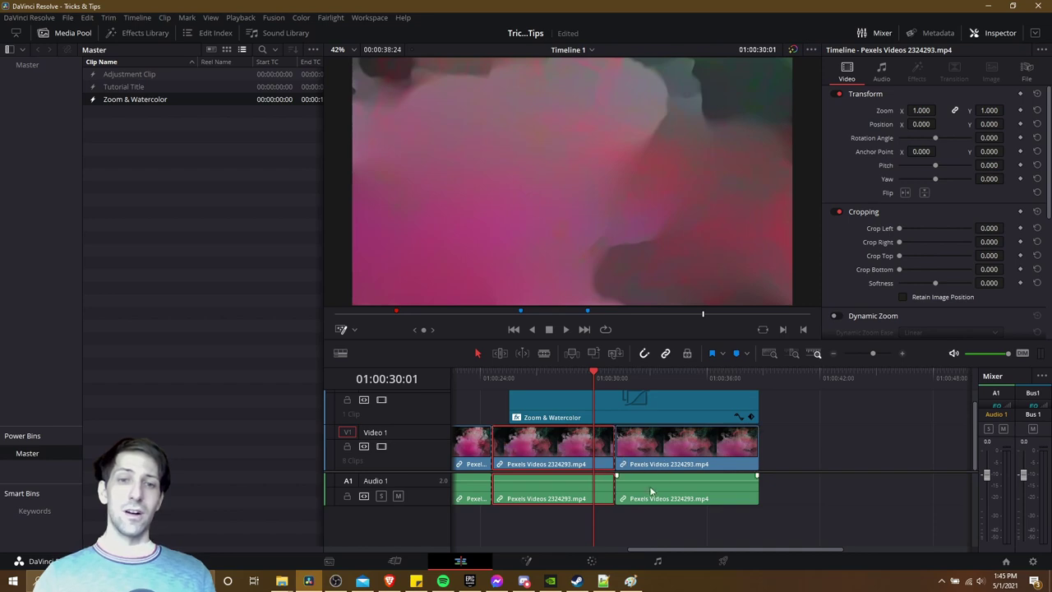
left_click(637, 415)
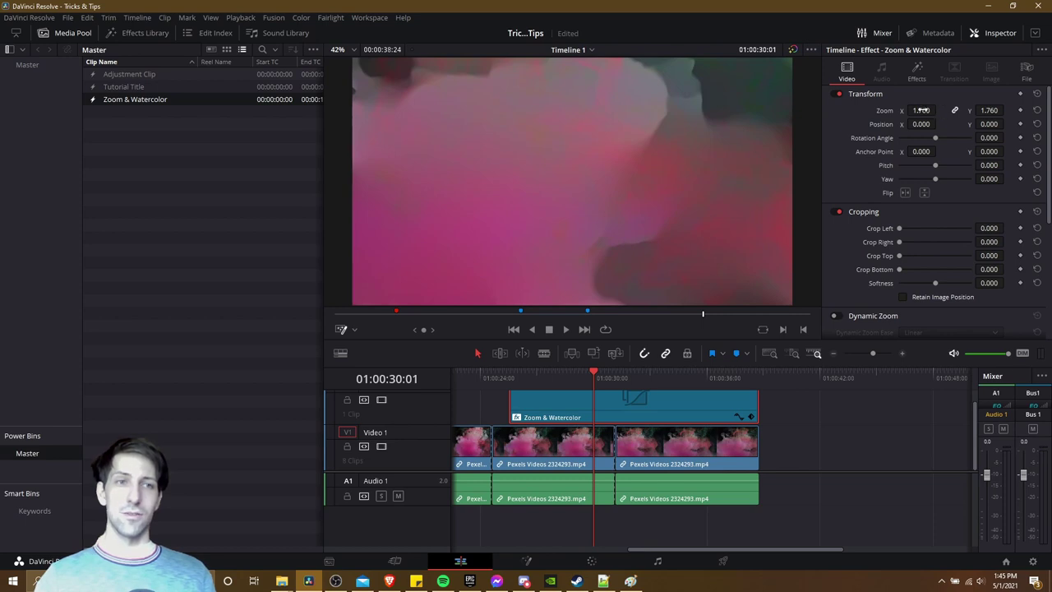
left_click_drag(922, 110, 946, 110)
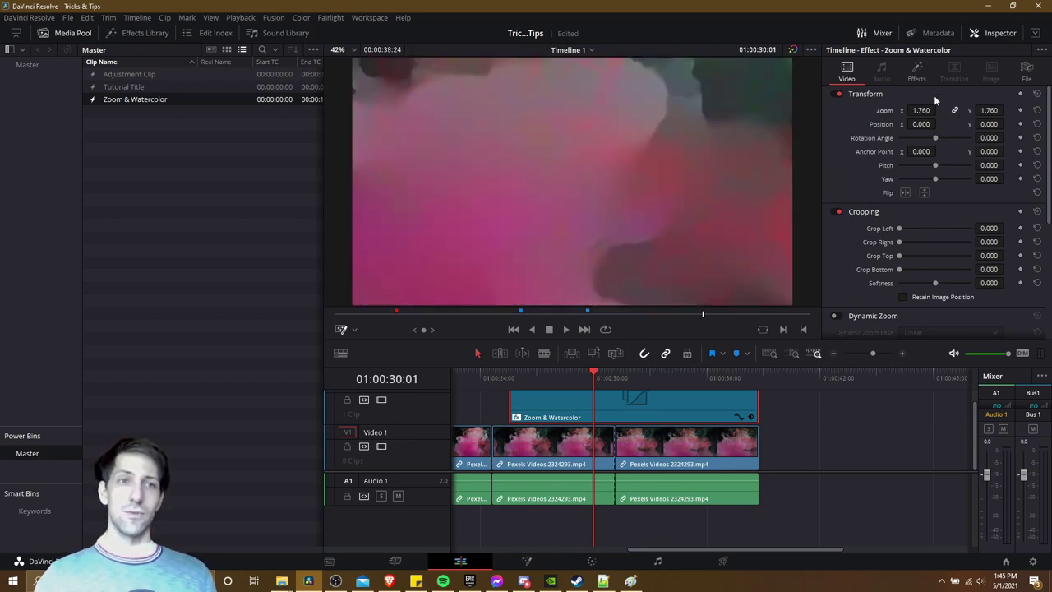
left_click(916, 72)
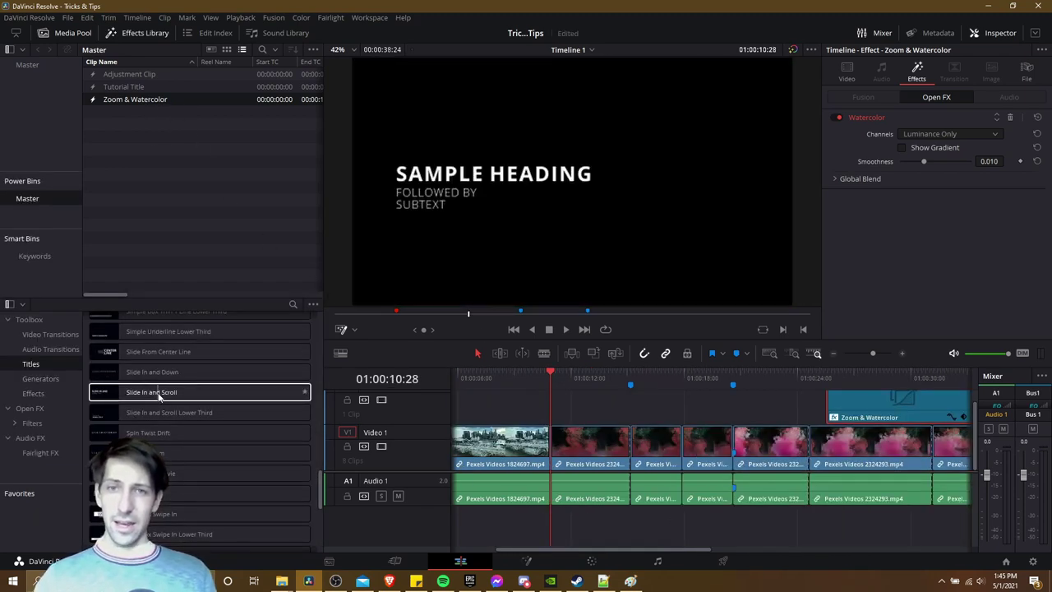
Step: Add the Slide In and Scroll title on Video 2 at 01:00:10:28 and set its heading to TEST123
left_click_drag(160, 397, 552, 420)
key("shift+Right")
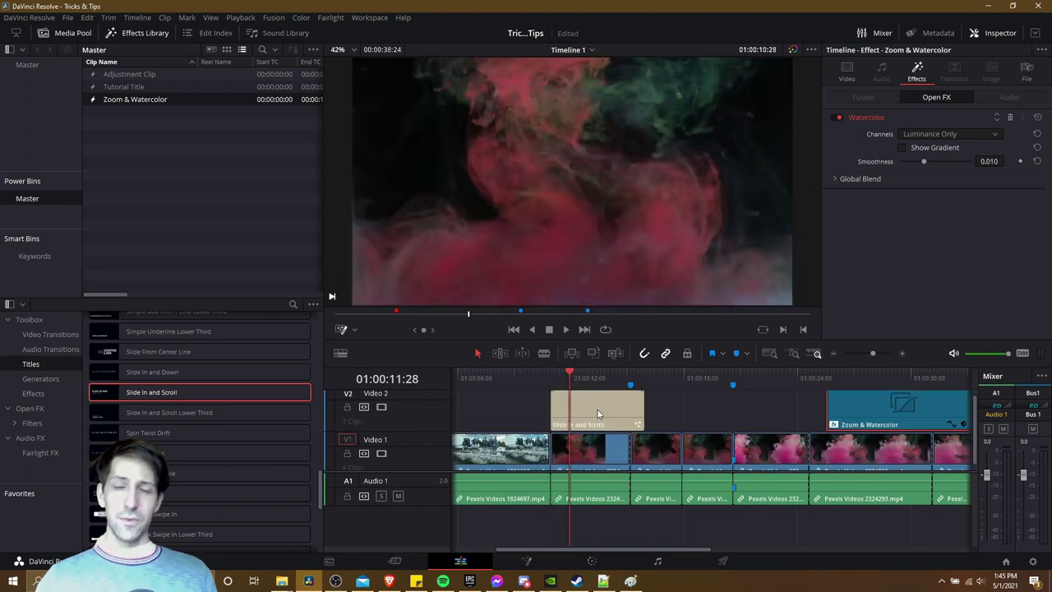
left_click(579, 406)
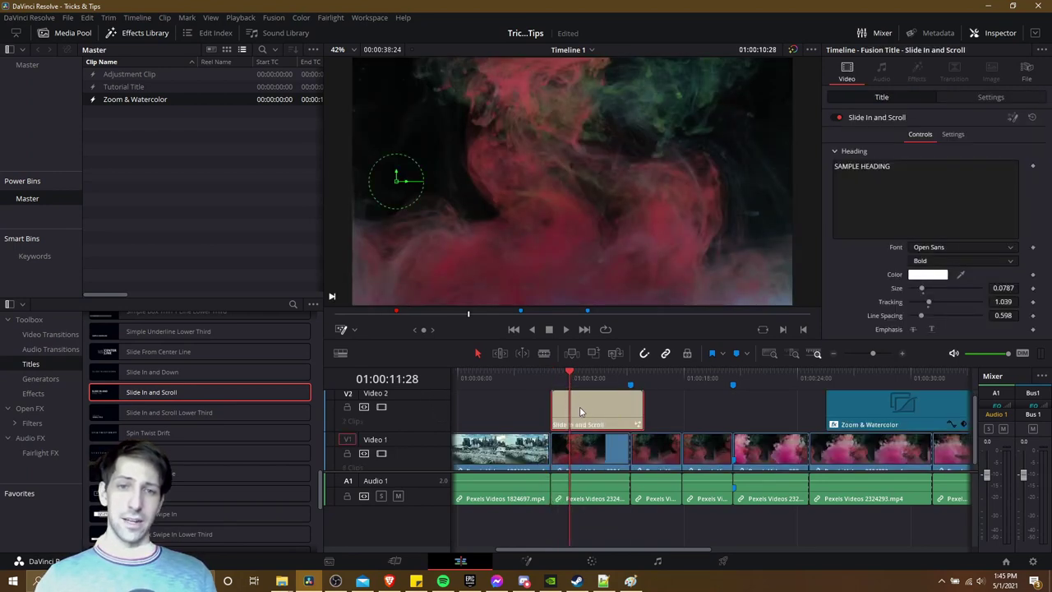
left_click(924, 197)
type("TEST123")
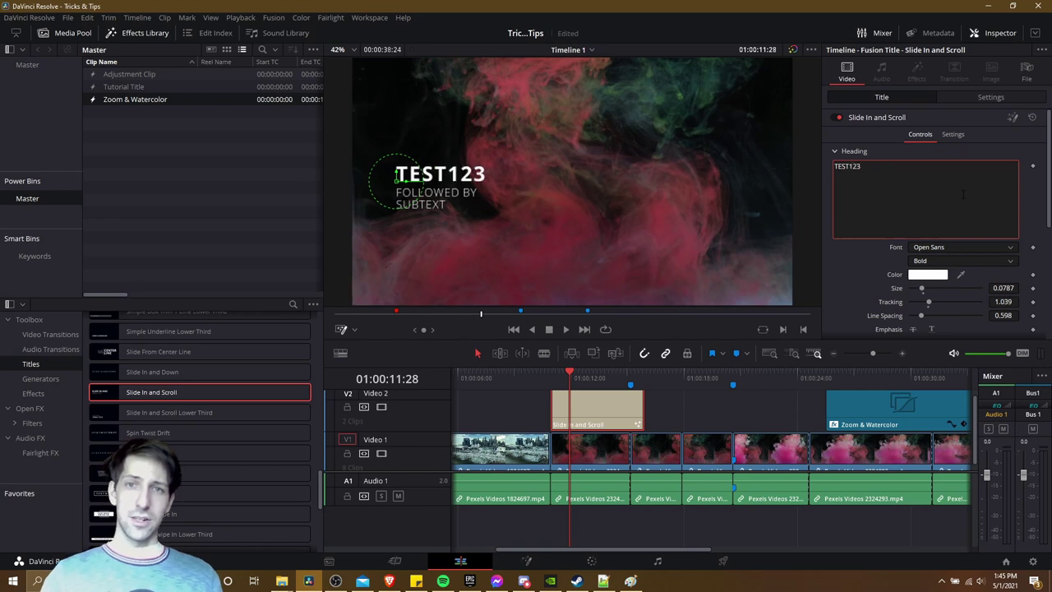
left_click(678, 394)
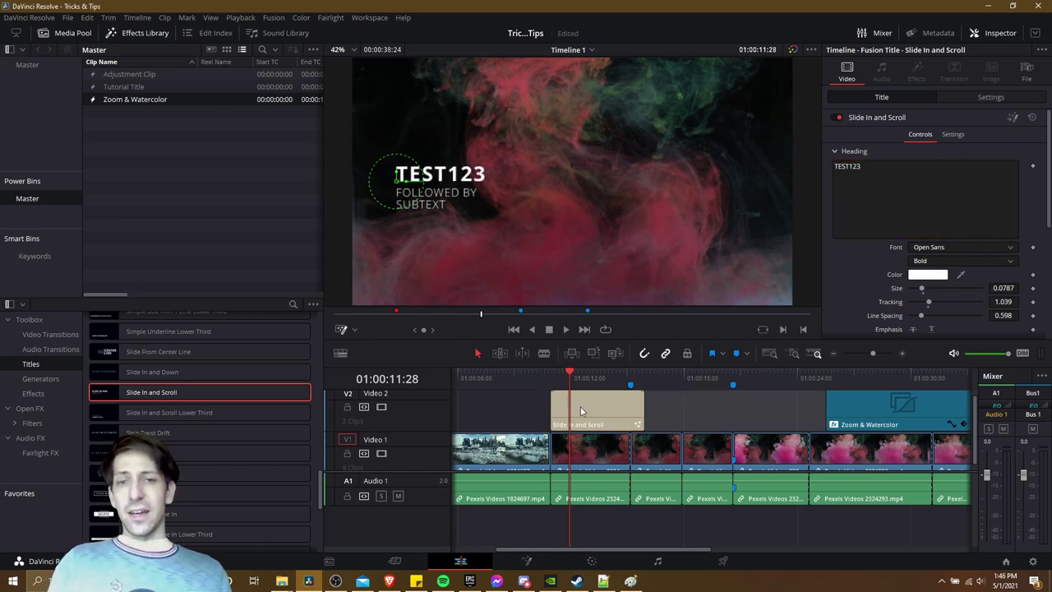
Step: Store the edited title from the timeline in the Master Power Bin under the name EDITEDTITLE
left_click_drag(580, 407, 166, 174)
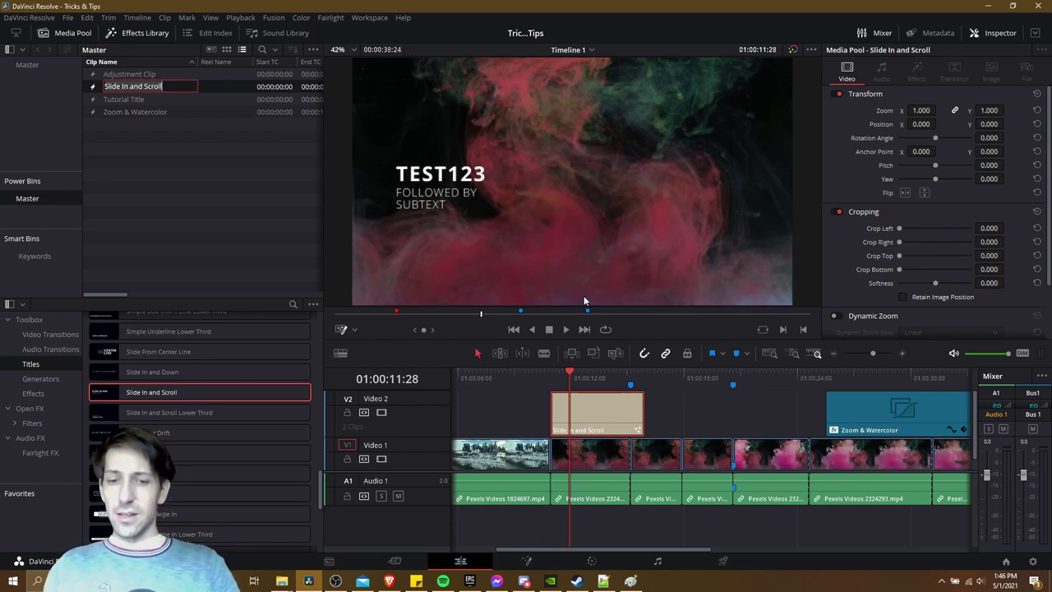
type("EDITEDTIT")
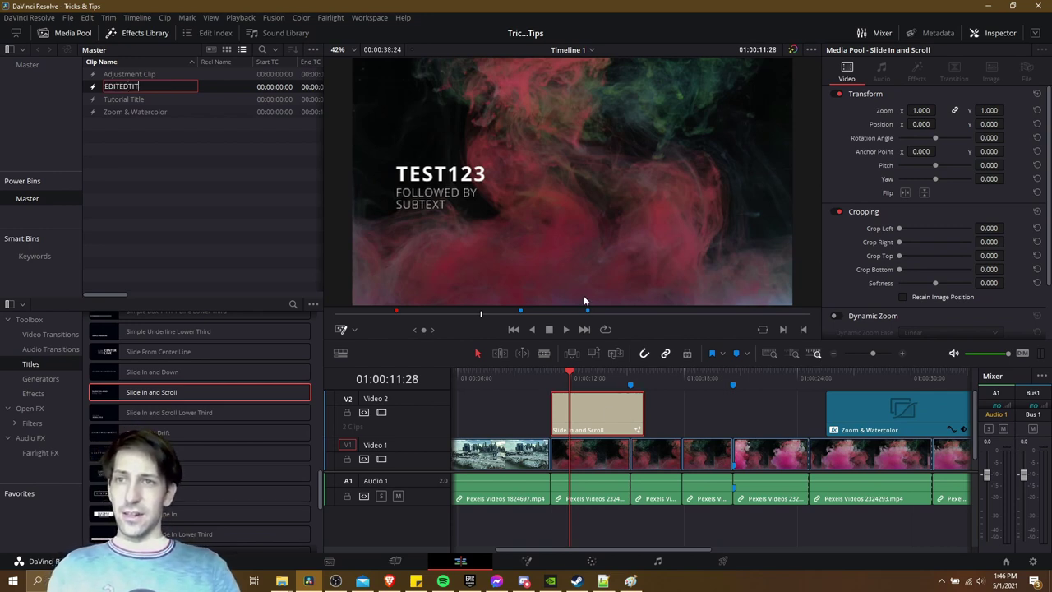
type("LE")
key("Return")
Step: Place EDITEDTITLE on Video 2 over the opening city clips and select it with the playhead at 01:00:03:09
scroll(510, 506, "left", 3)
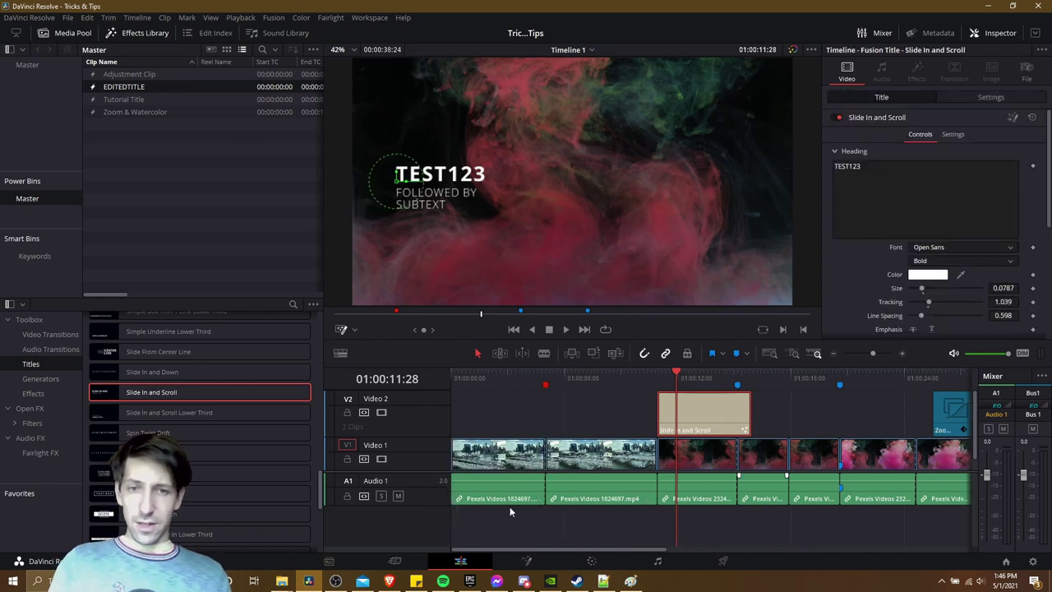
left_click_drag(120, 88, 501, 398)
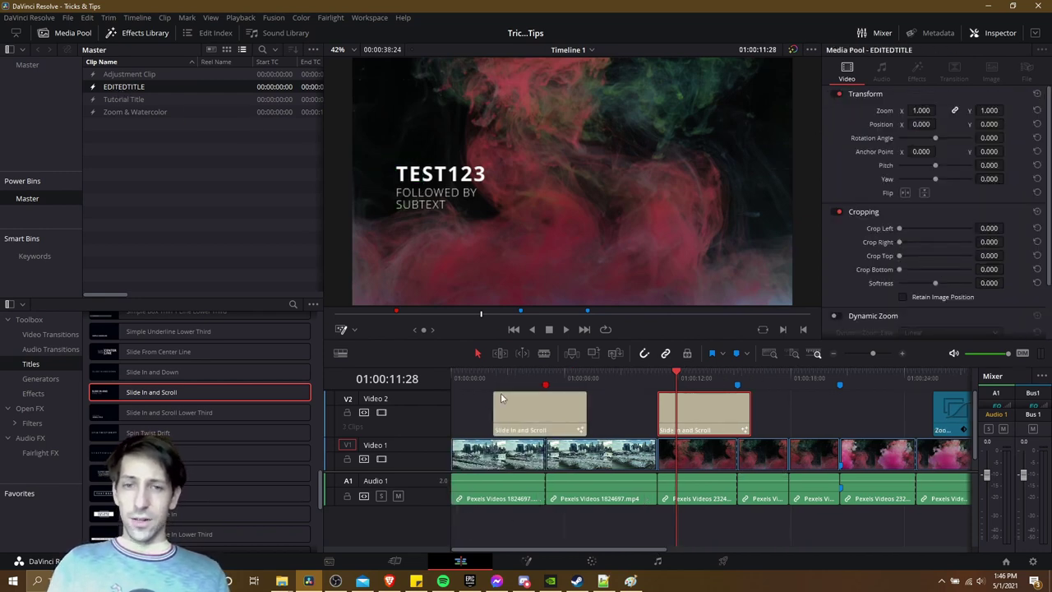
left_click(511, 407)
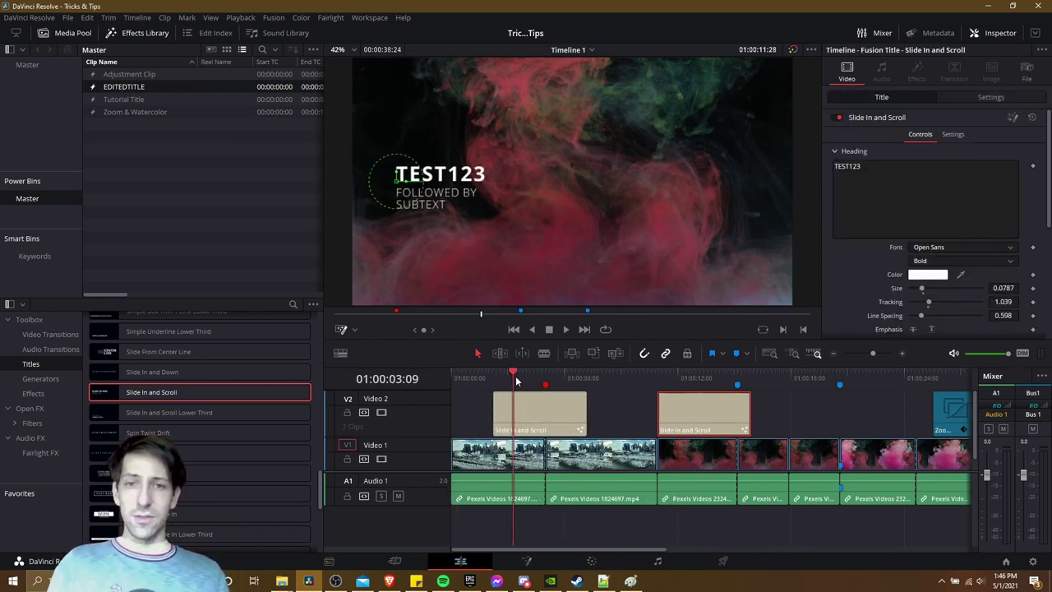
left_click(535, 415)
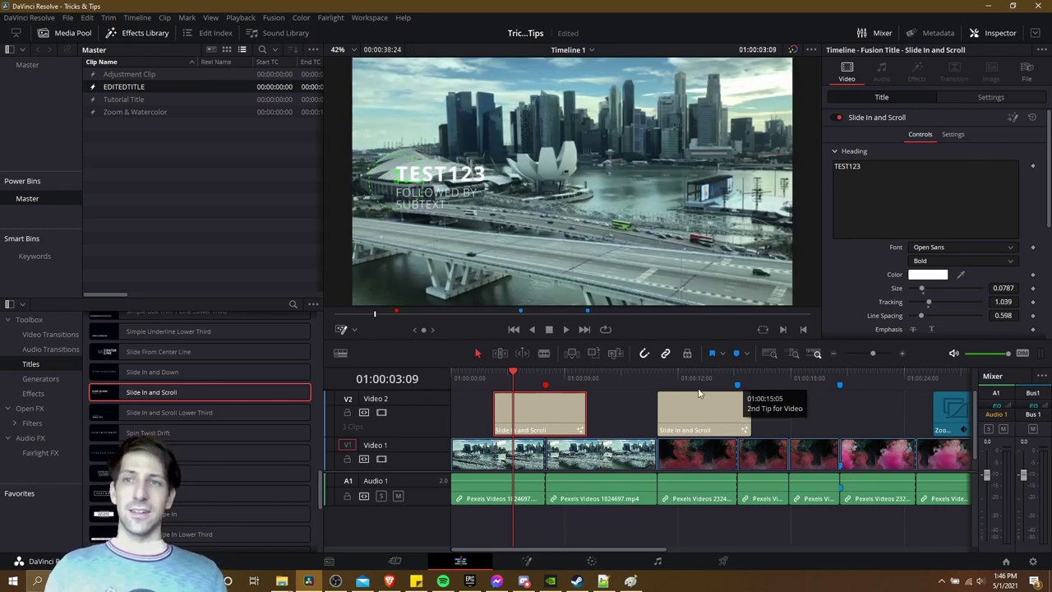
Step: Check the Show Power Bins view option and the Master Power Bin it displays
left_click(210, 18)
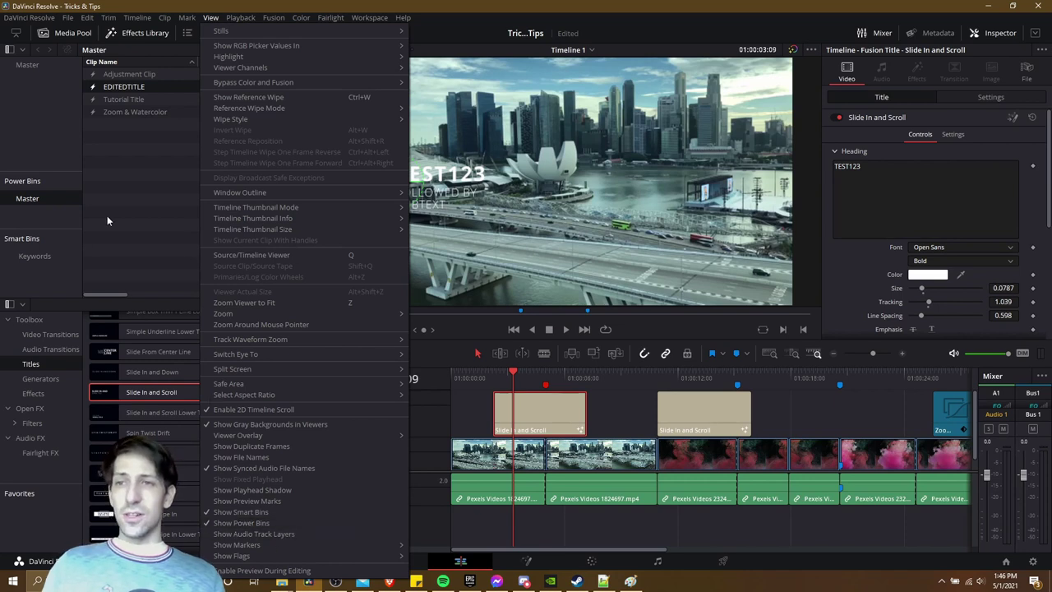
left_click(65, 200)
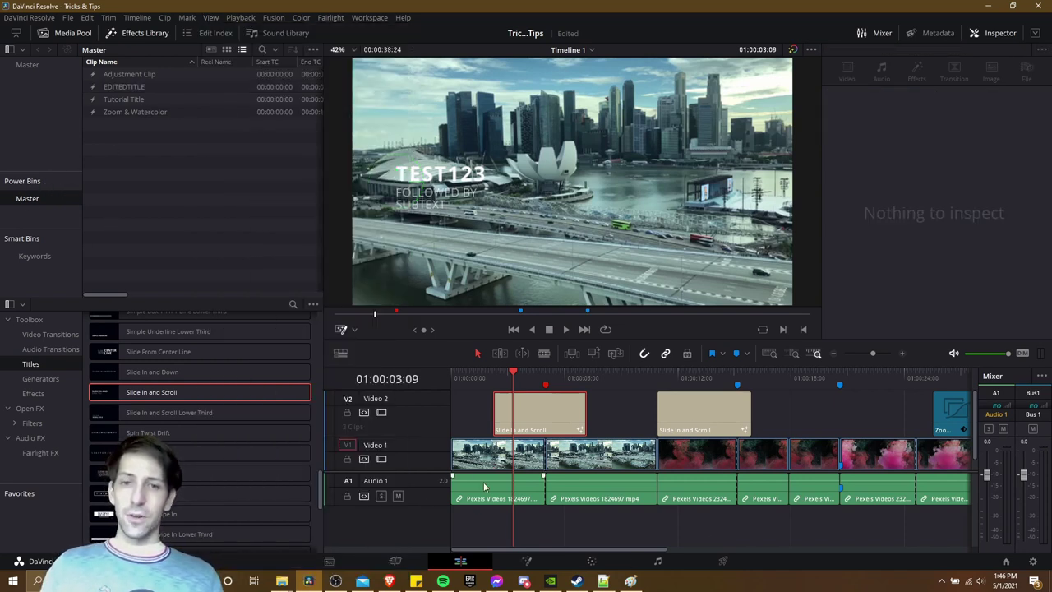
Step: Move the playhead to 01:00:03:23 and switch the viewer overlay to Open FX Overlay and back to Fusion Overlay
left_click(521, 377)
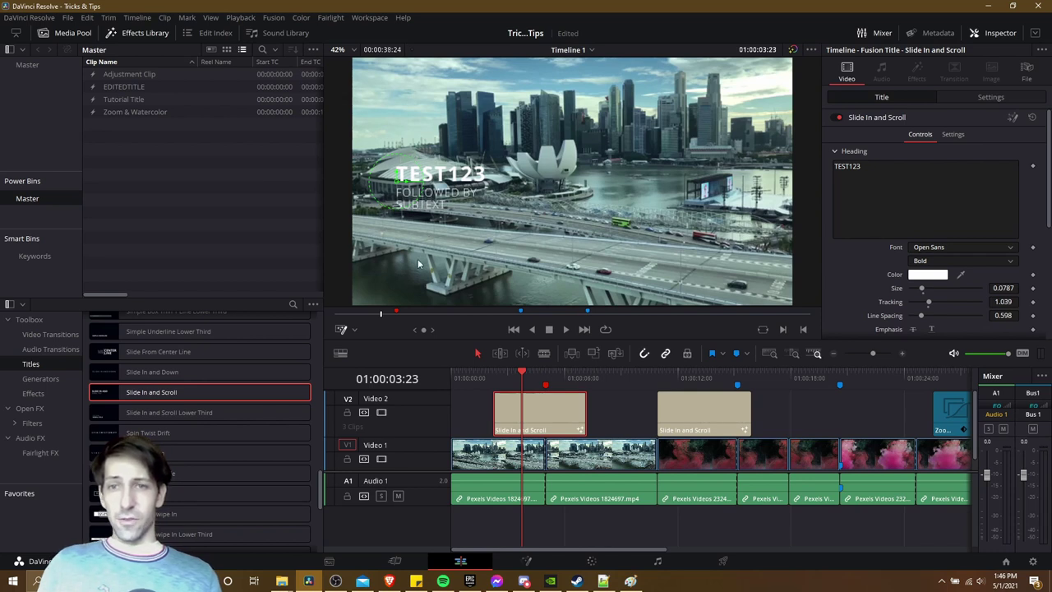
left_click(354, 328)
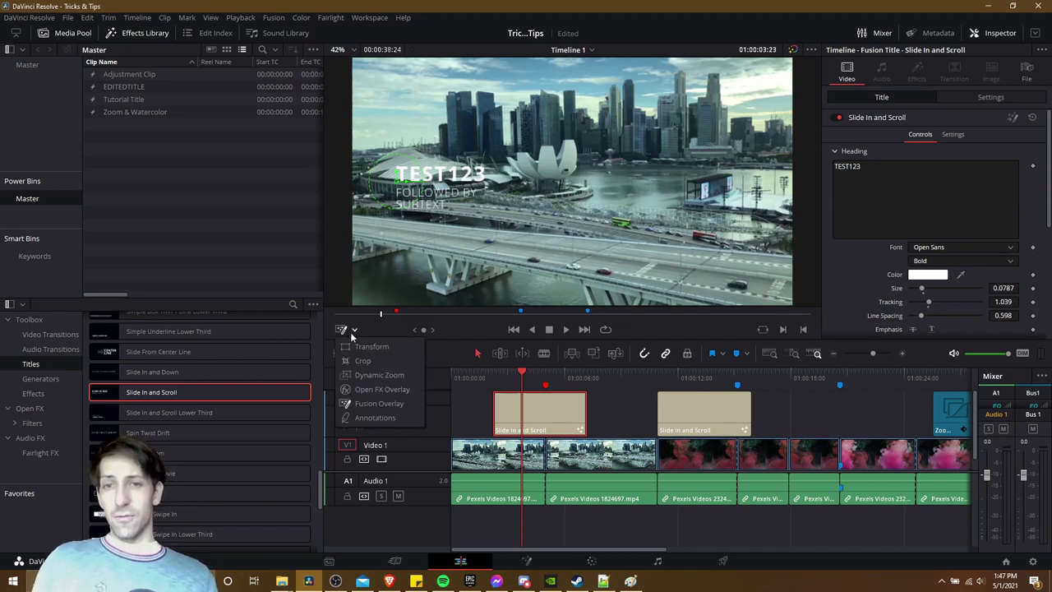
left_click(380, 389)
left_click(355, 329)
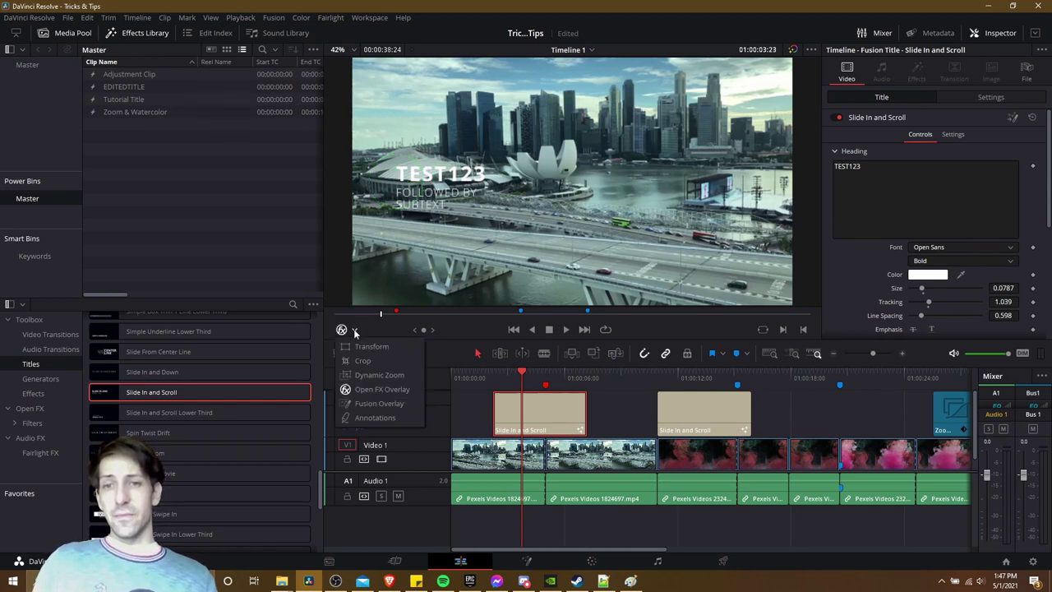
left_click(400, 404)
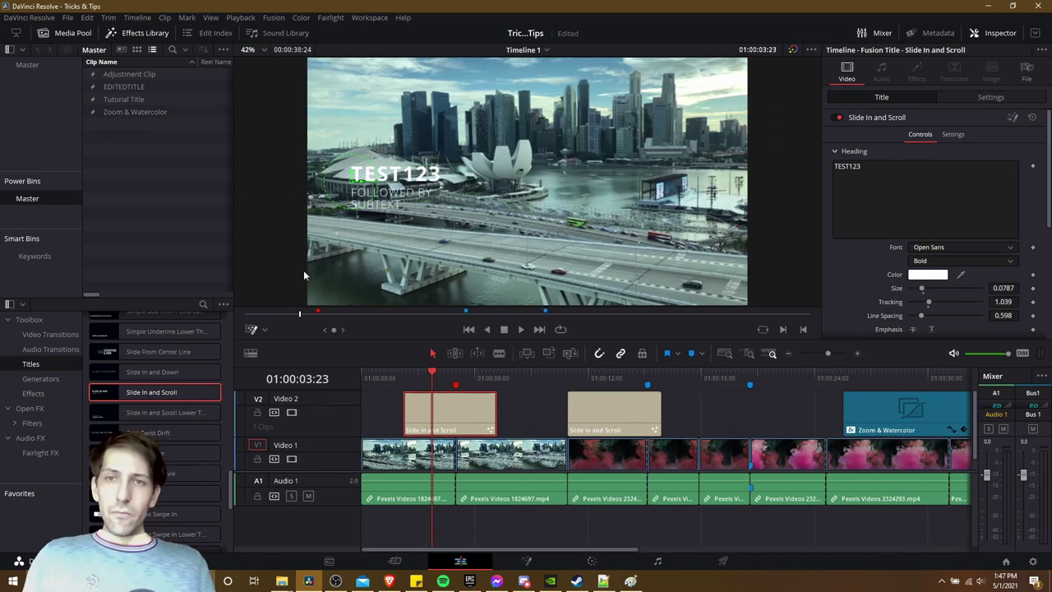
Step: Narrow the Media Pool and Effects Library area and bring the Text and Text+ entries of the Titles list into view
left_click_drag(327, 198, 303, 270)
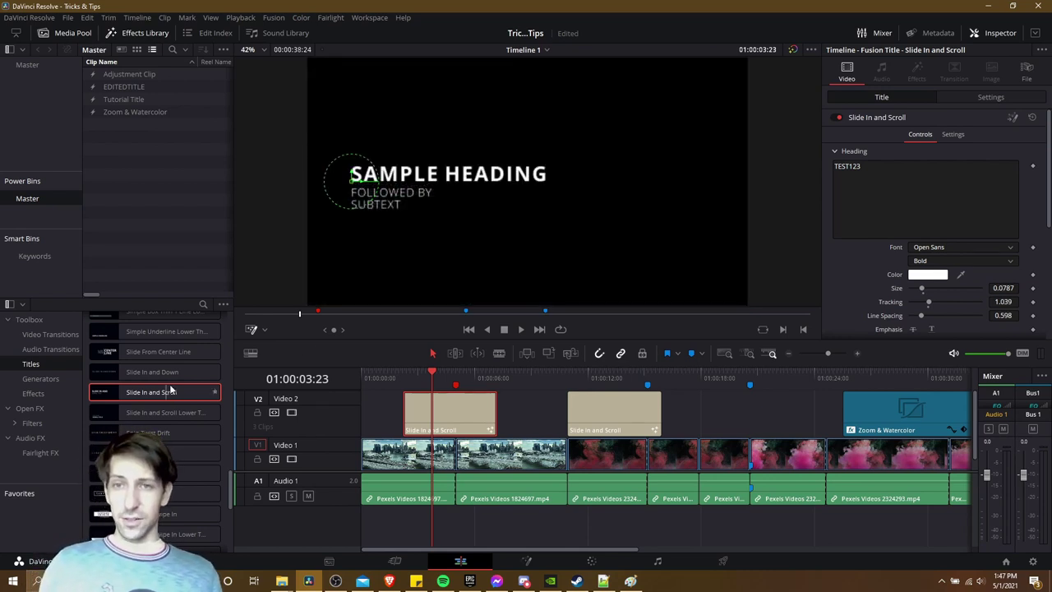
left_click_drag(231, 493, 225, 342)
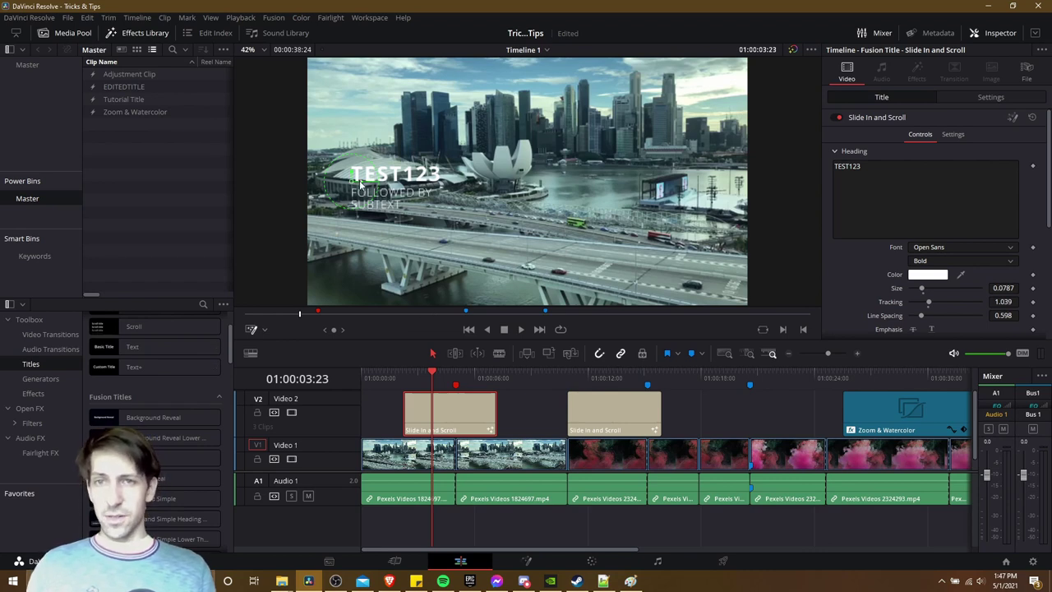
Step: Reposition the TEST123 title toward the upper centre of the frame using its on-screen Fusion control
left_click_drag(361, 182, 430, 171)
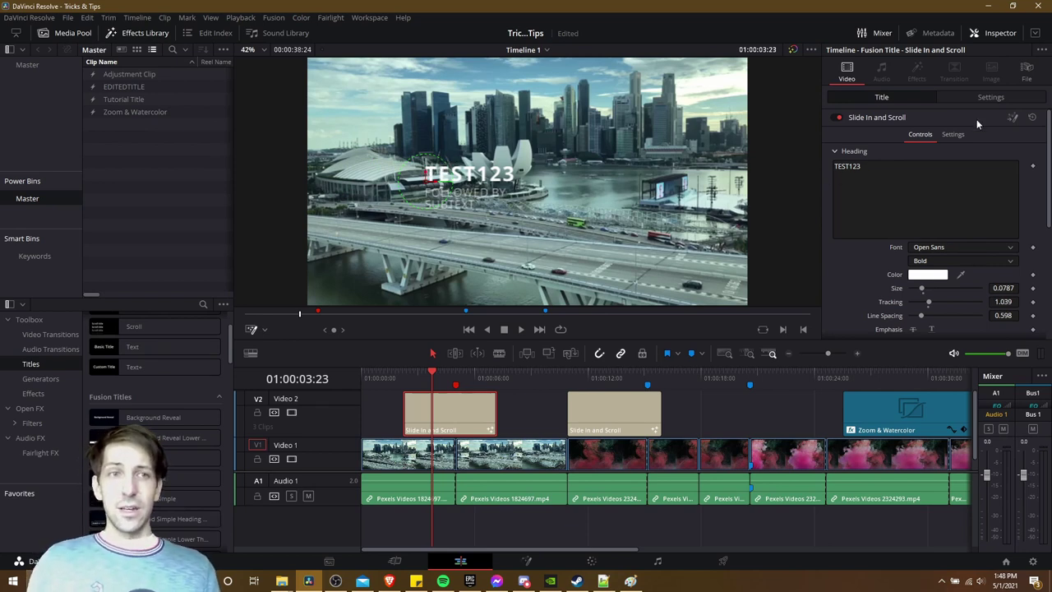
scroll(999, 145, "down", 2)
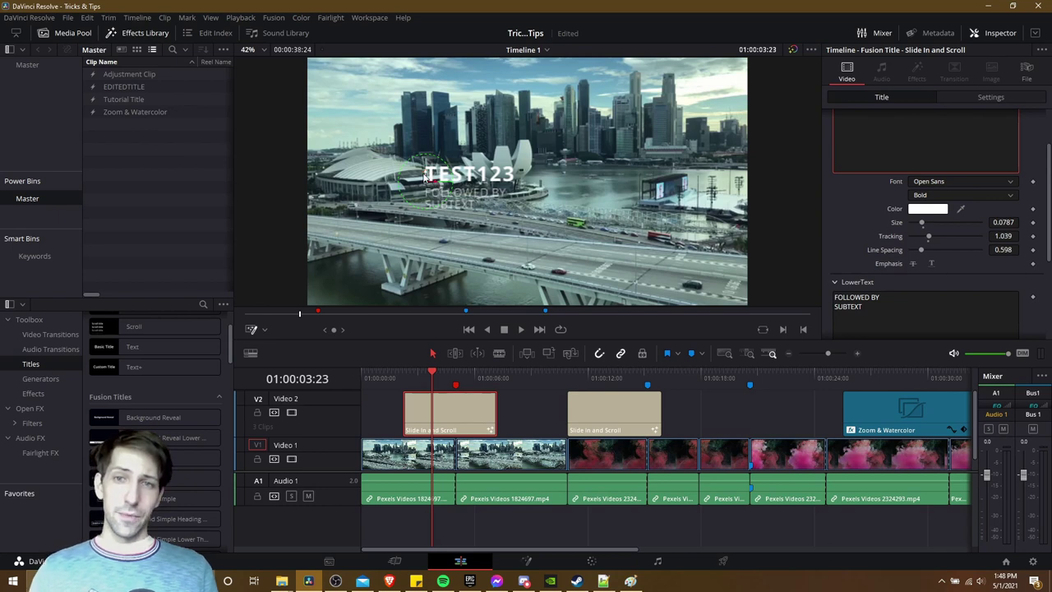
left_click_drag(425, 176, 480, 152)
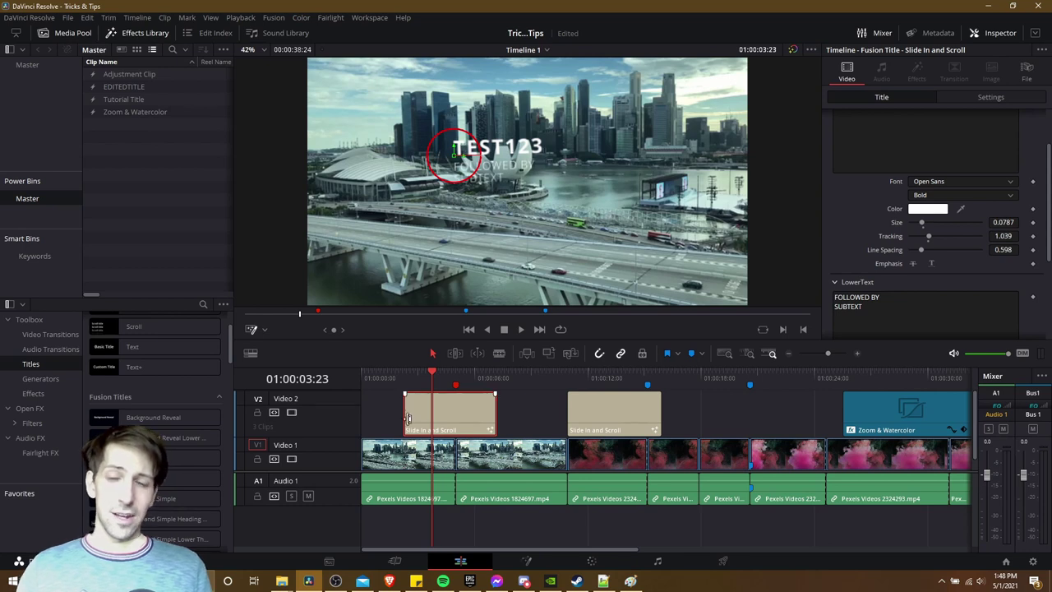
Step: Compare the viewer's on-screen controls for the first Video 1 clip and the Slide In and Scroll titles, moving the playhead to 01:00:08:20
left_click(525, 414)
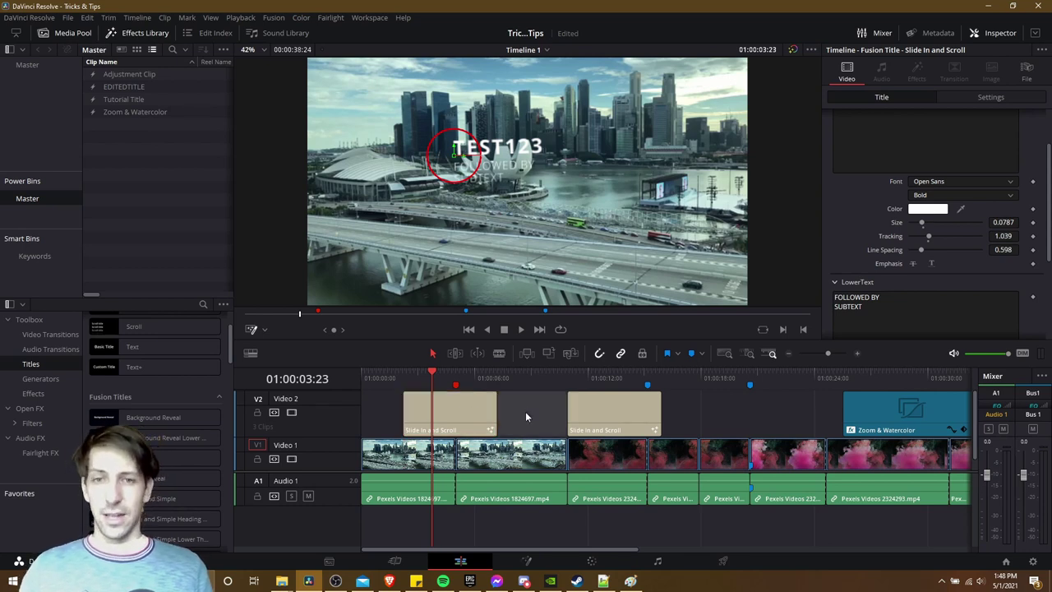
left_click(428, 459)
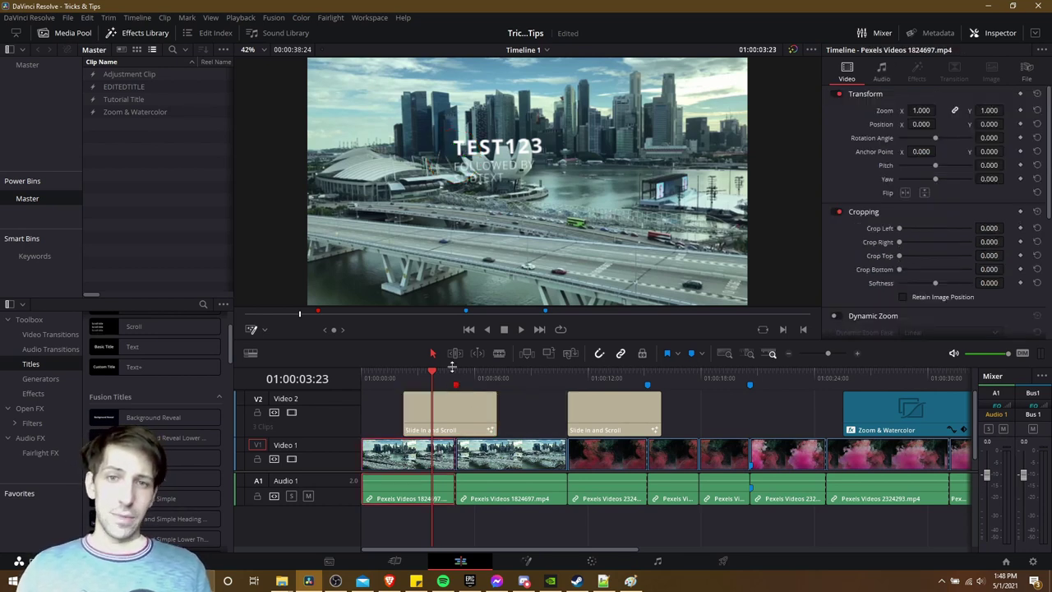
left_click(453, 416)
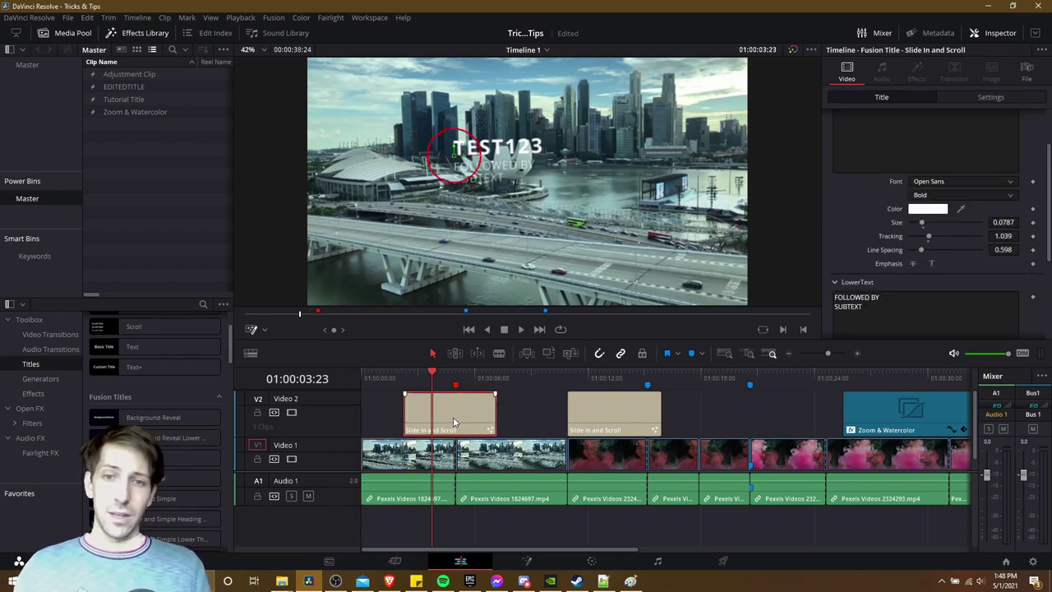
left_click(524, 379)
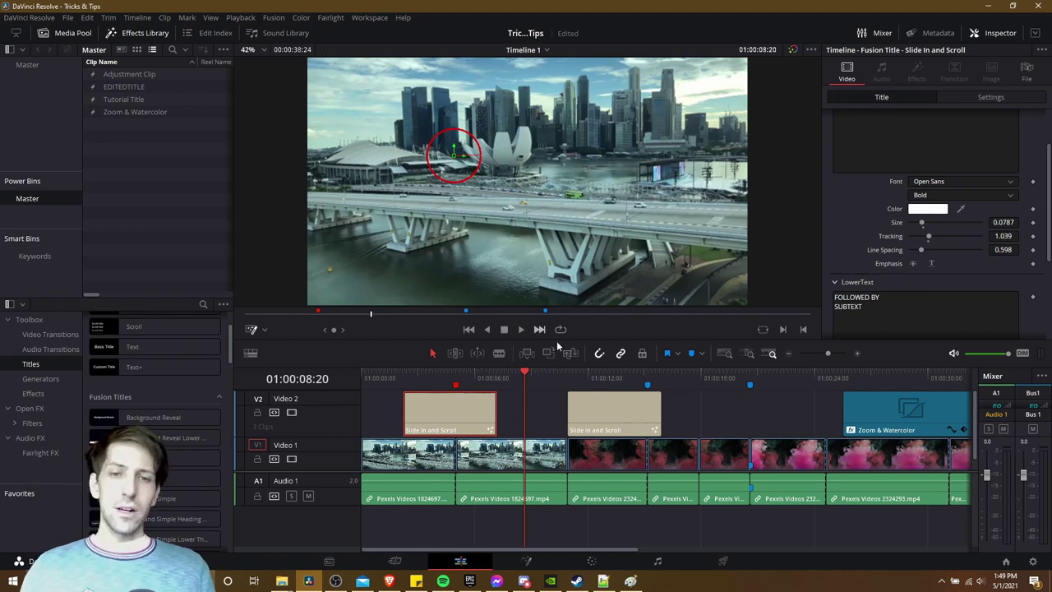
left_click(627, 418)
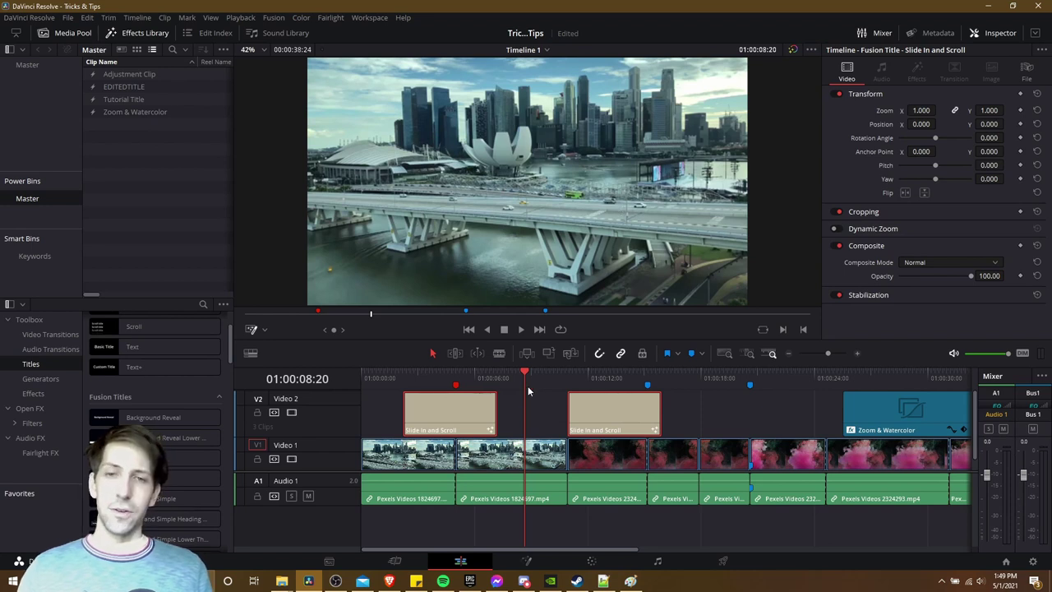
left_click(608, 409)
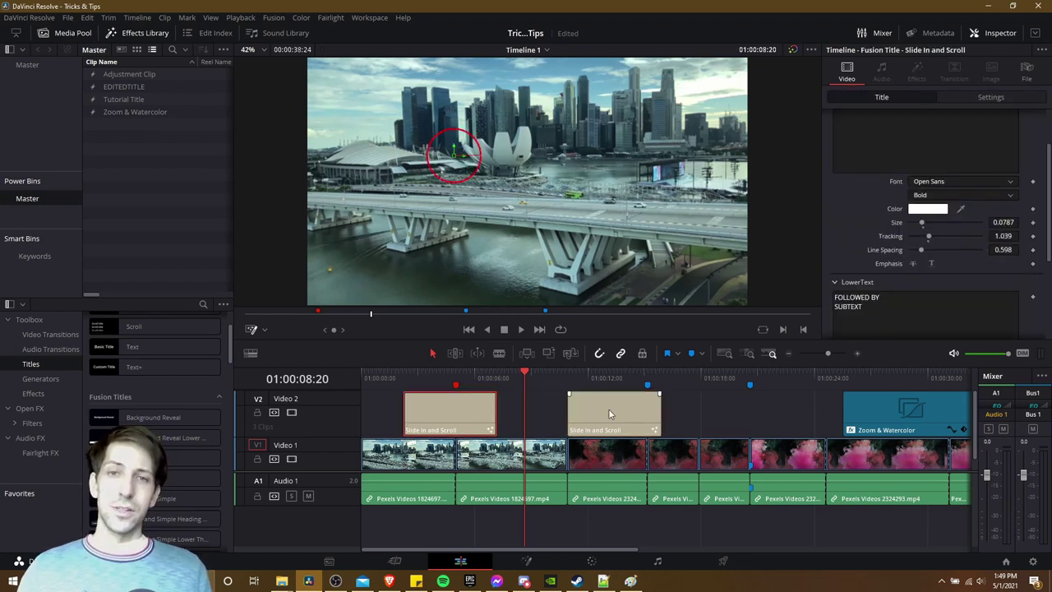
Step: Switch the viewer overlay from Fusion Overlay to Open FX Overlay
scroll(727, 402, "right", 2)
left_click(256, 328)
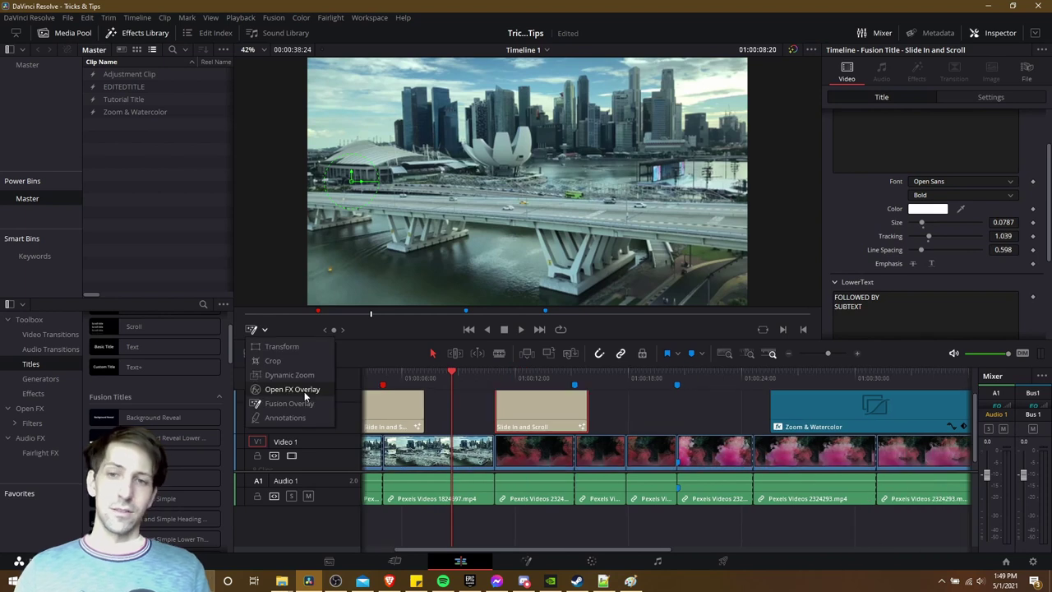
left_click(304, 391)
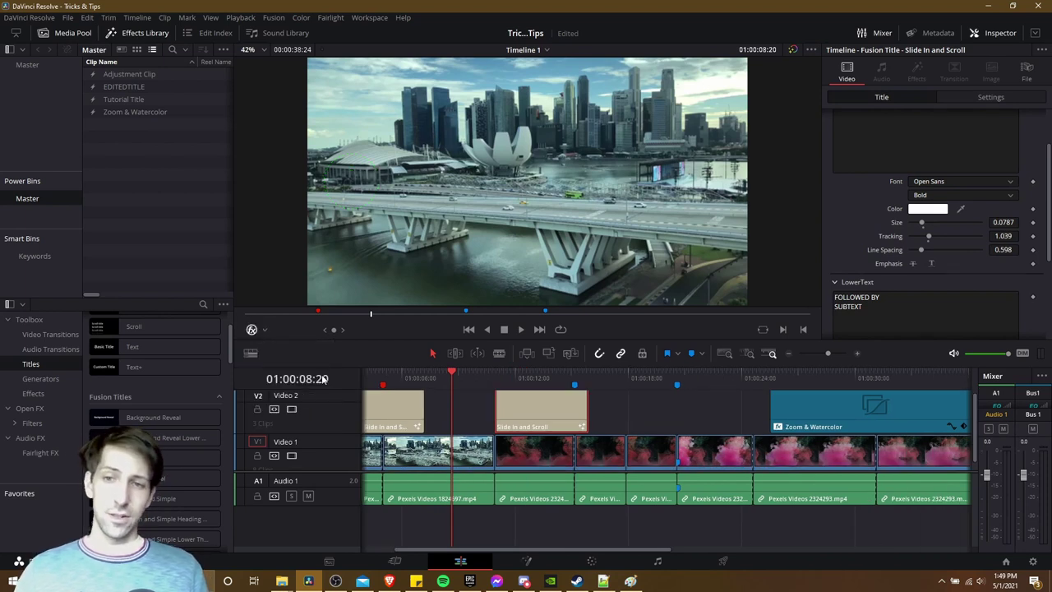
Step: Find the distortion effect under Resolve FX Warp in the Open FX list and try to add it to the second Slide In and Scroll title
left_click(36, 411)
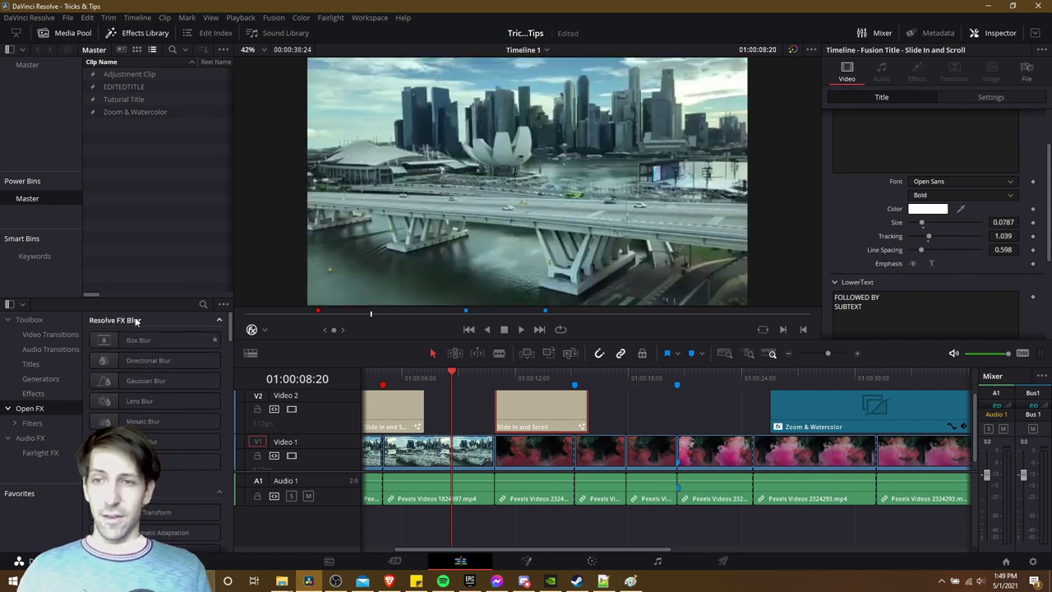
scroll(176, 370, "down", 10)
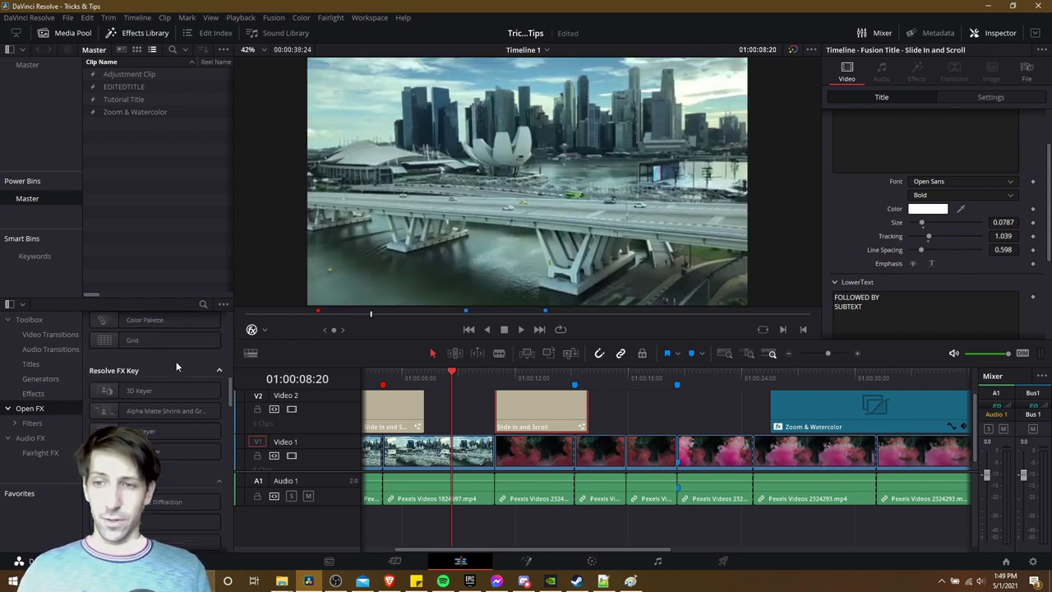
scroll(170, 387, "down", 5)
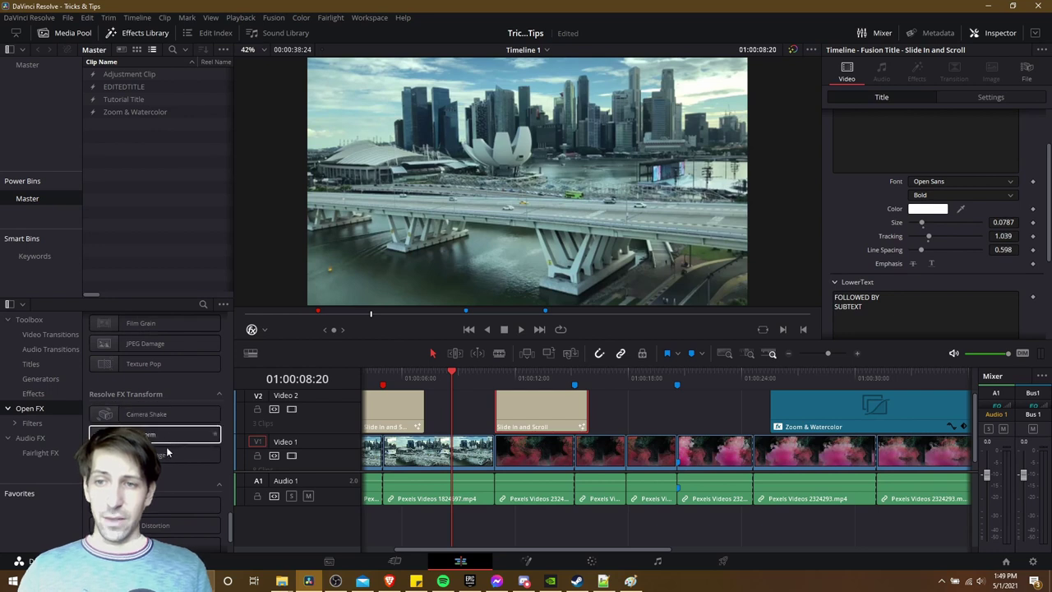
scroll(164, 473, "down", 1)
left_click_drag(189, 489, 497, 420)
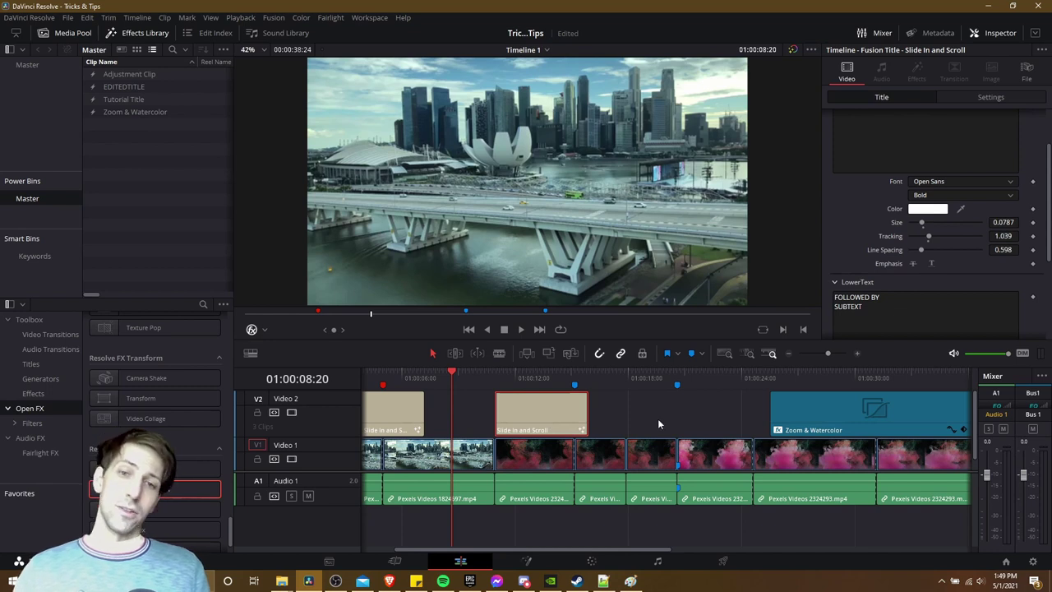
Step: Place the playhead at 01:00:27:08, select the Zoom & Watercolor clip and examine its Watercolor Open FX settings
scroll(553, 414, "right", 2)
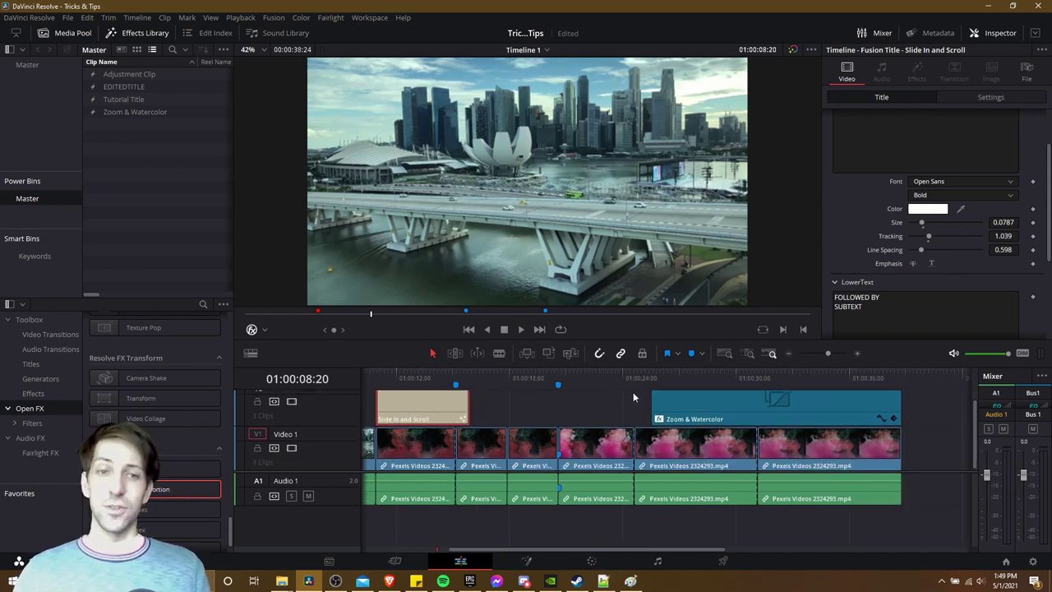
left_click(685, 382)
left_click(711, 414)
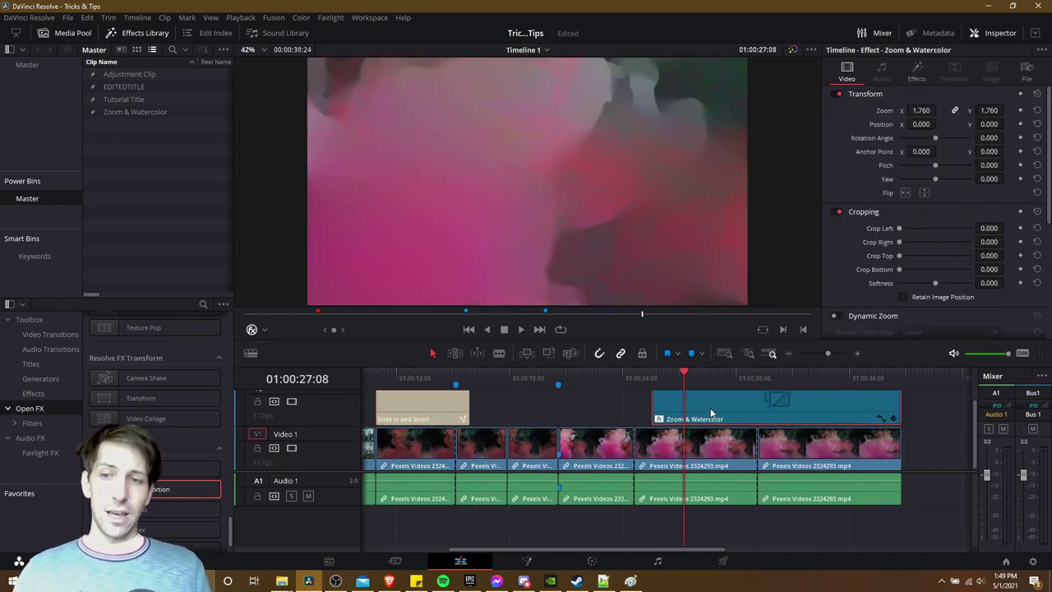
scroll(705, 416, "up", 1)
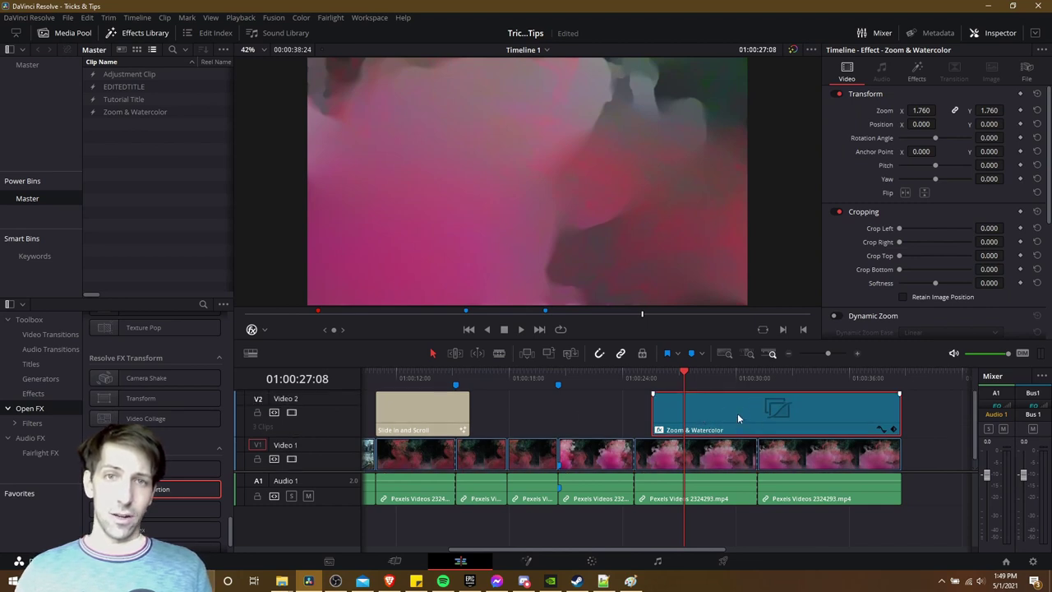
key("ctrl+minus")
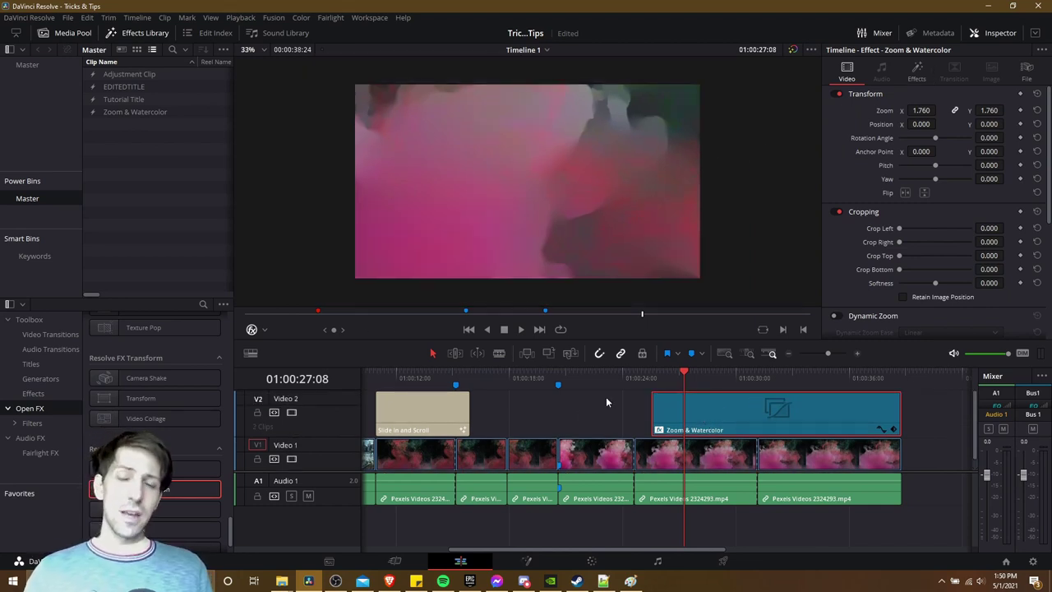
left_click(917, 72)
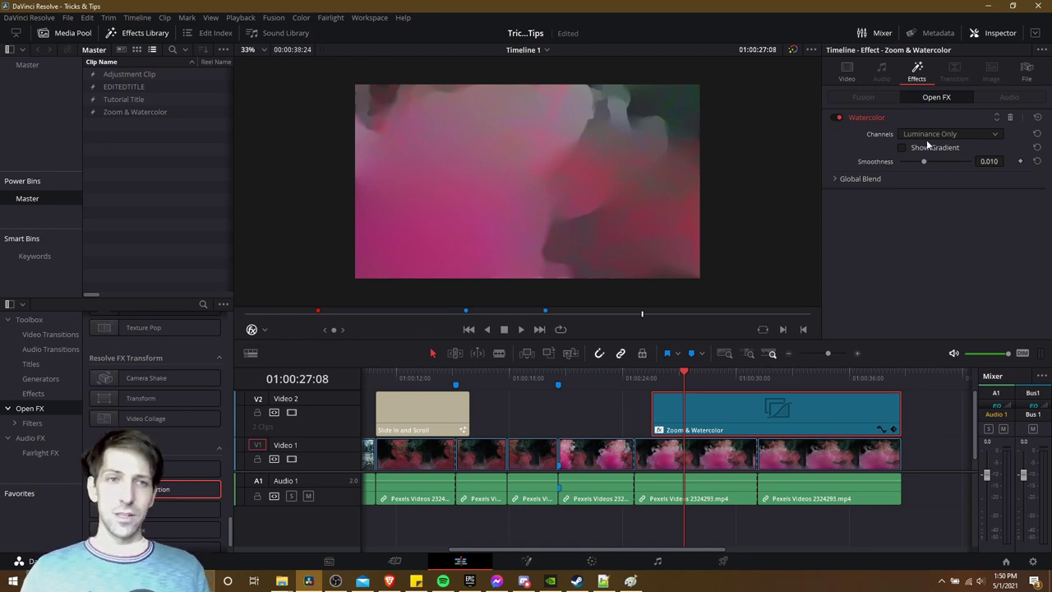
Step: Apply Light Rays to the second Video 1 clip and move its on-screen source to about X 0.114, Y 0.794
scroll(577, 426, "left", 5)
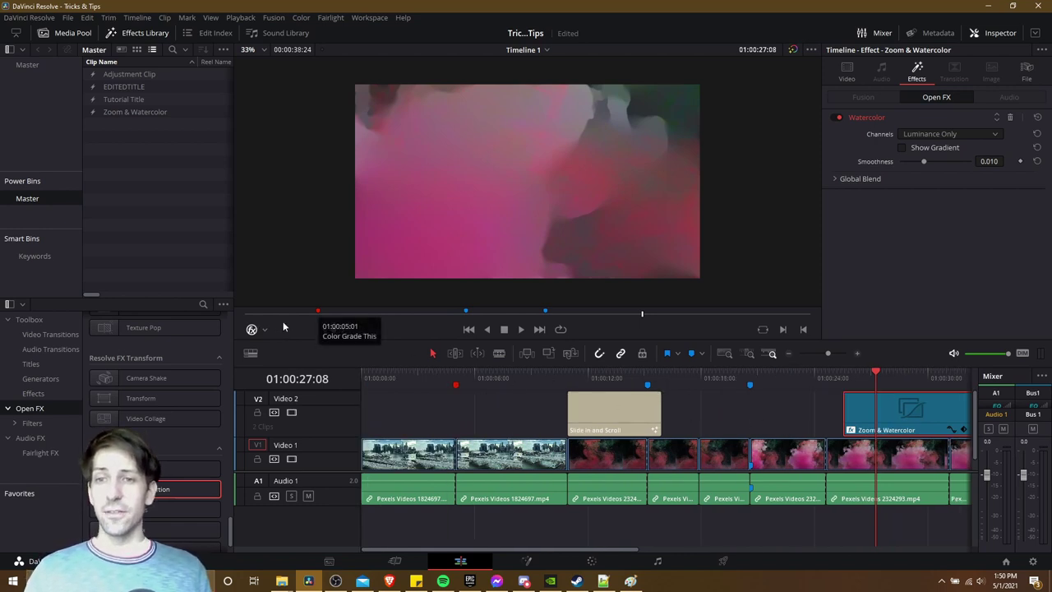
scroll(156, 411, "up", 4)
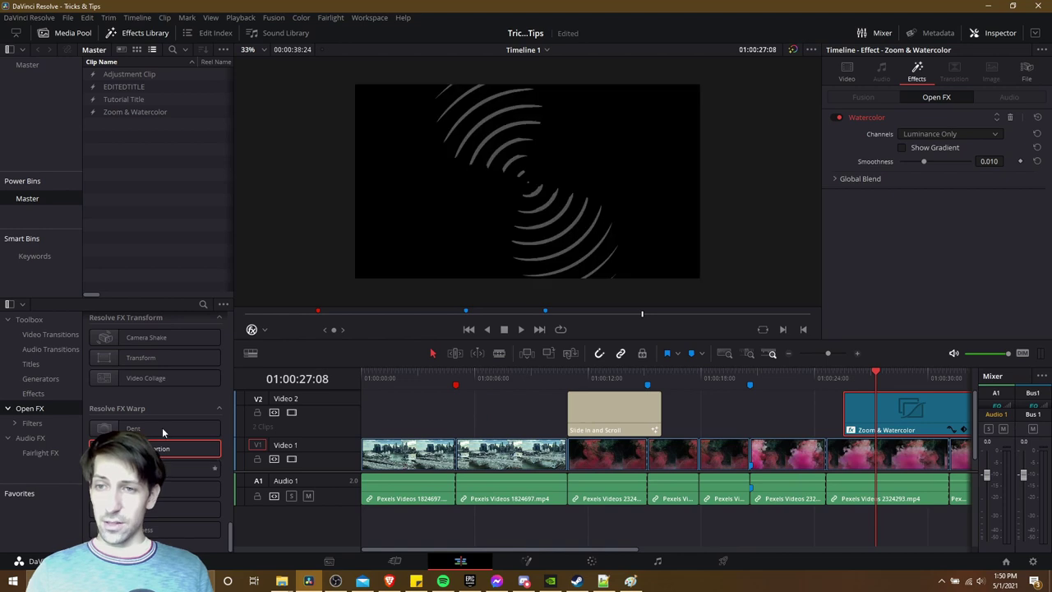
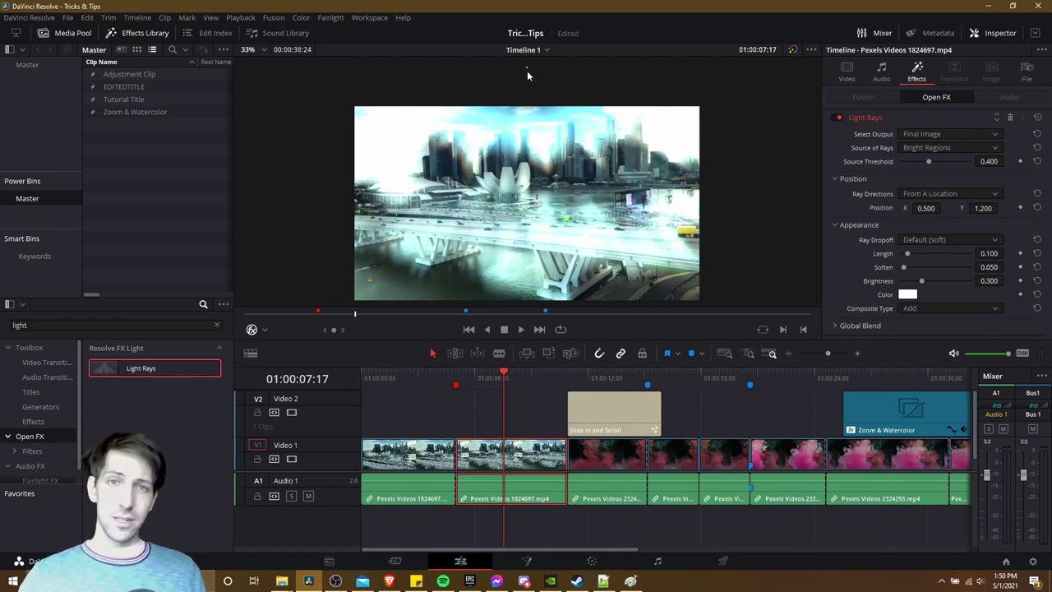
scroll(529, 76, "up", 2)
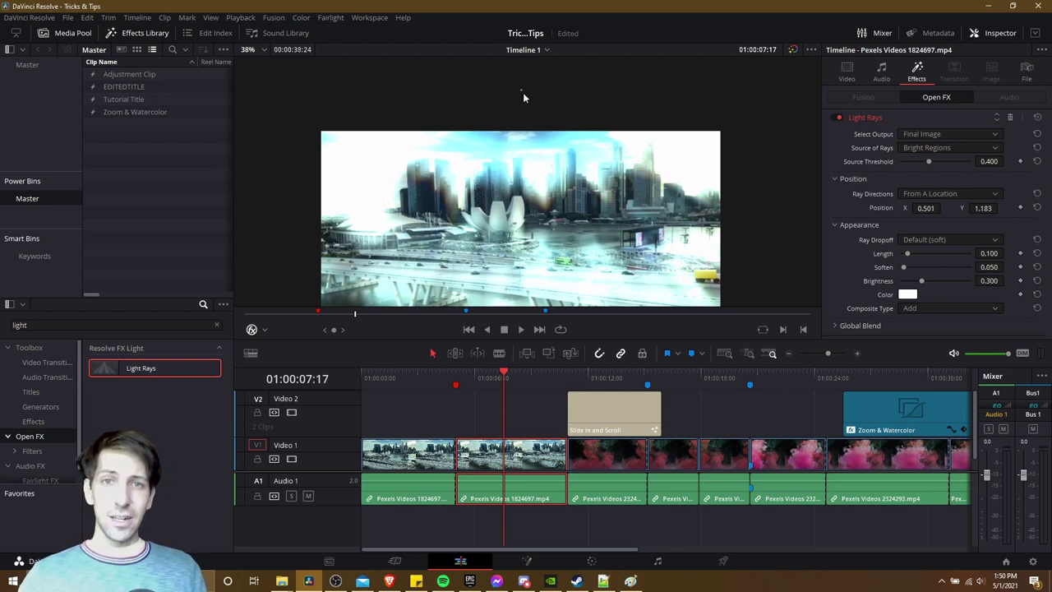
left_click_drag(523, 92, 357, 118)
scroll(716, 209, "up", 1)
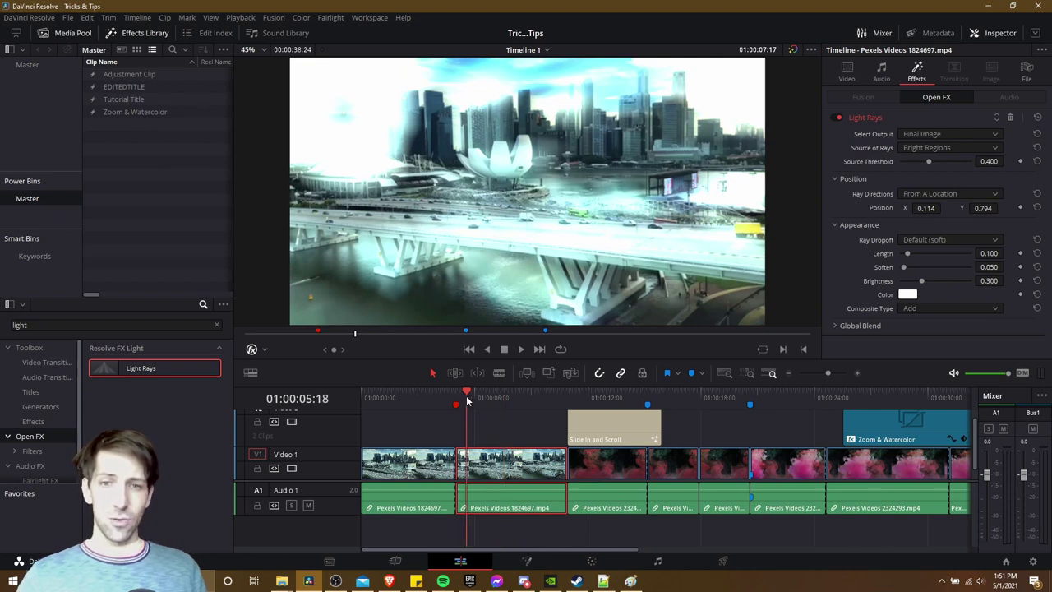
Step: Keyframe the Light Rays position at 01:00:05:01, and move the source to about X 0.917, Y 0.757 at 01:00:07:27
left_click_drag(468, 400, 456, 400)
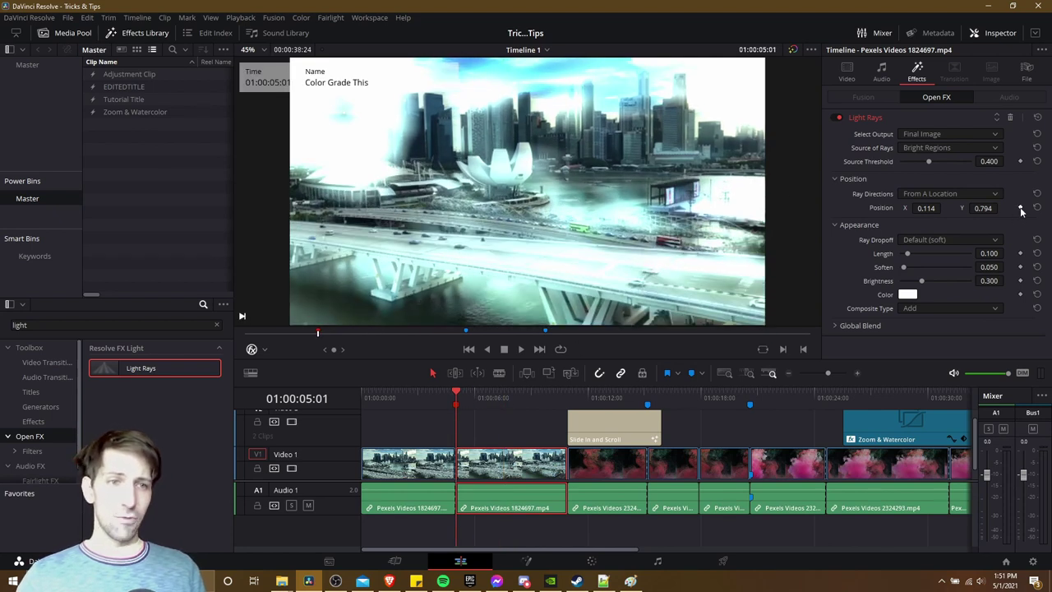
left_click(510, 401)
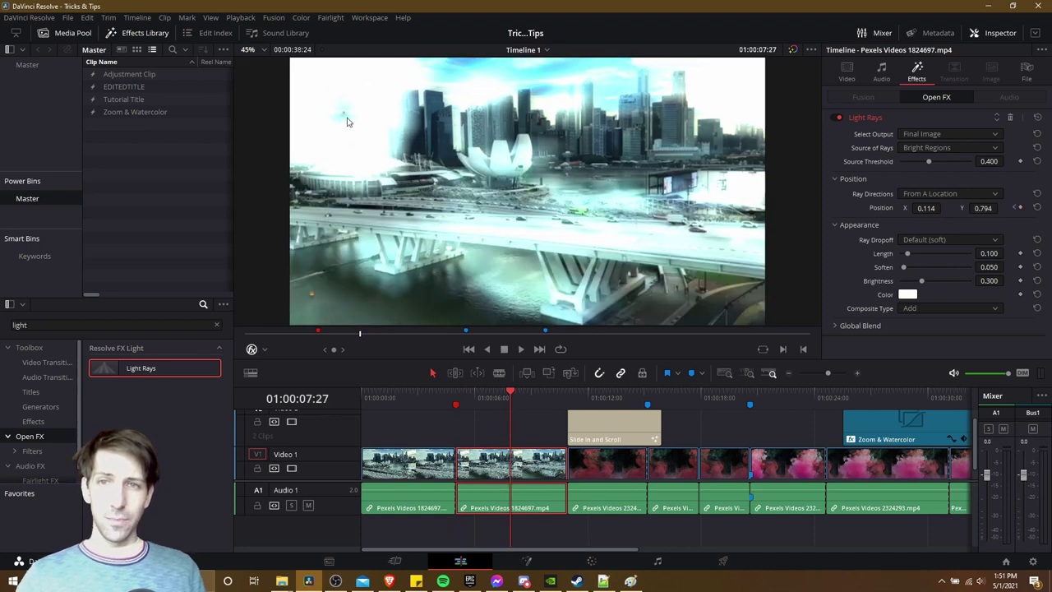
left_click_drag(349, 117, 727, 127)
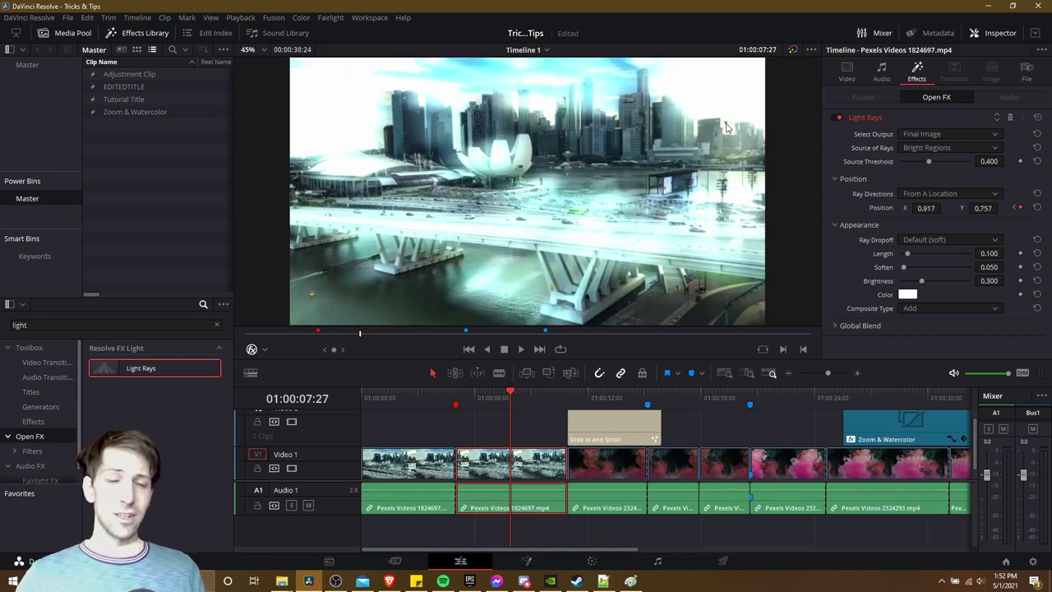
Step: Step between the two Light Rays position keyframes and play the animation from 01:00:05:01
left_click(1016, 209)
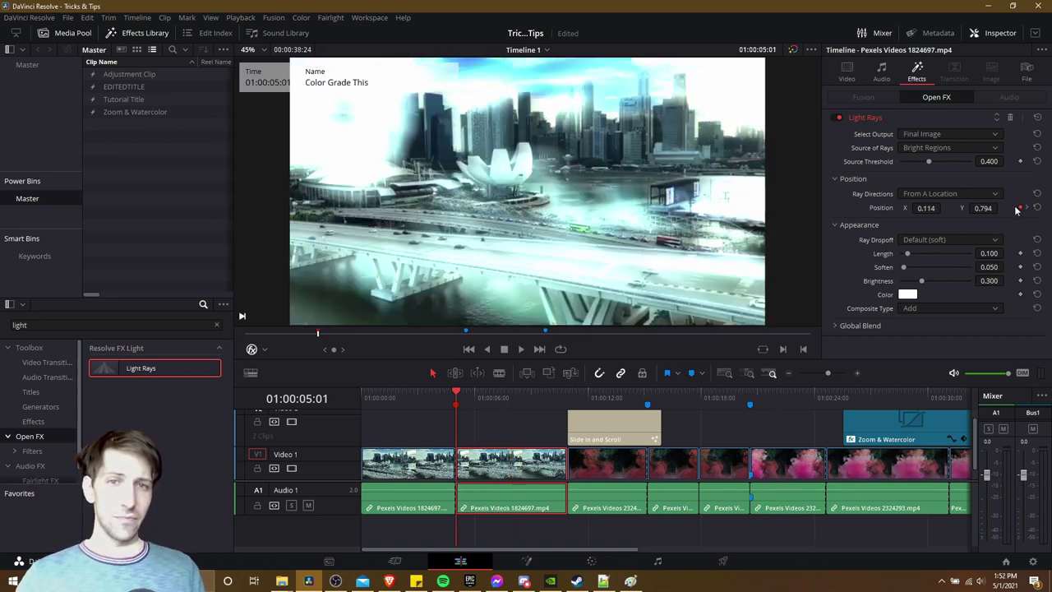
left_click(1028, 210)
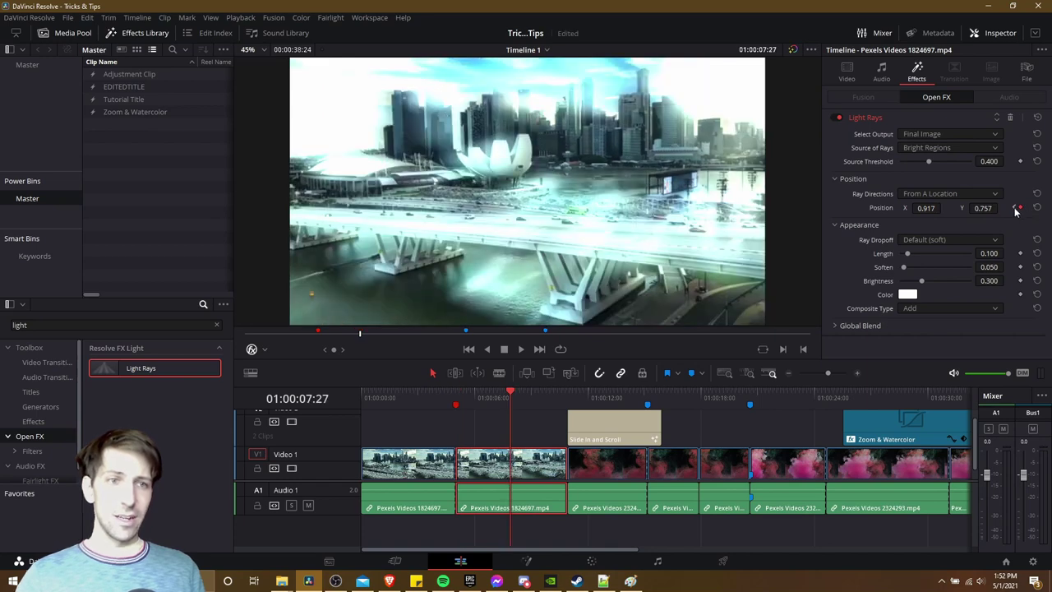
left_click(1016, 209)
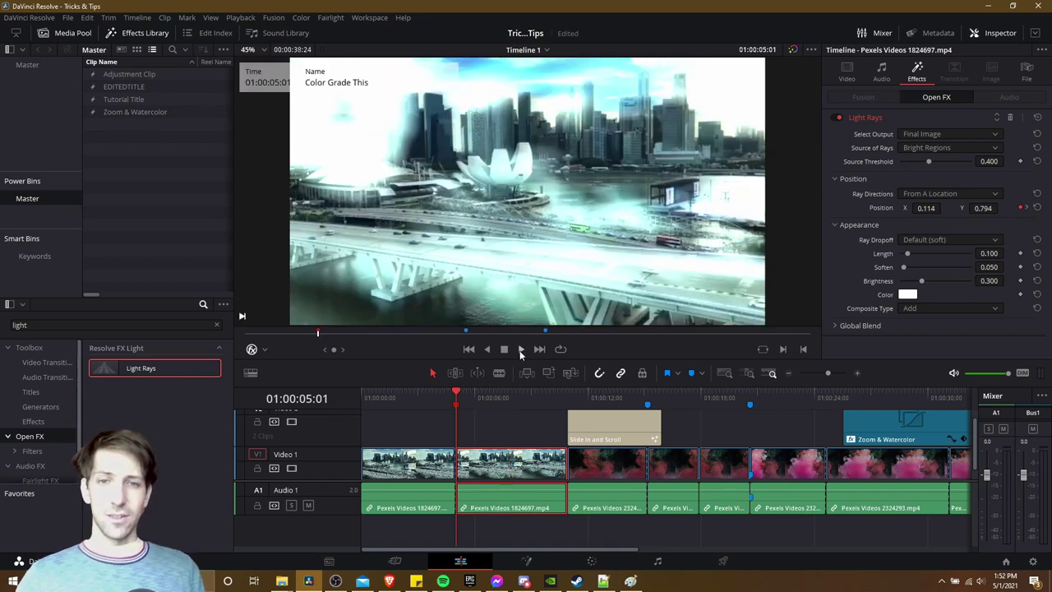
left_click(520, 349)
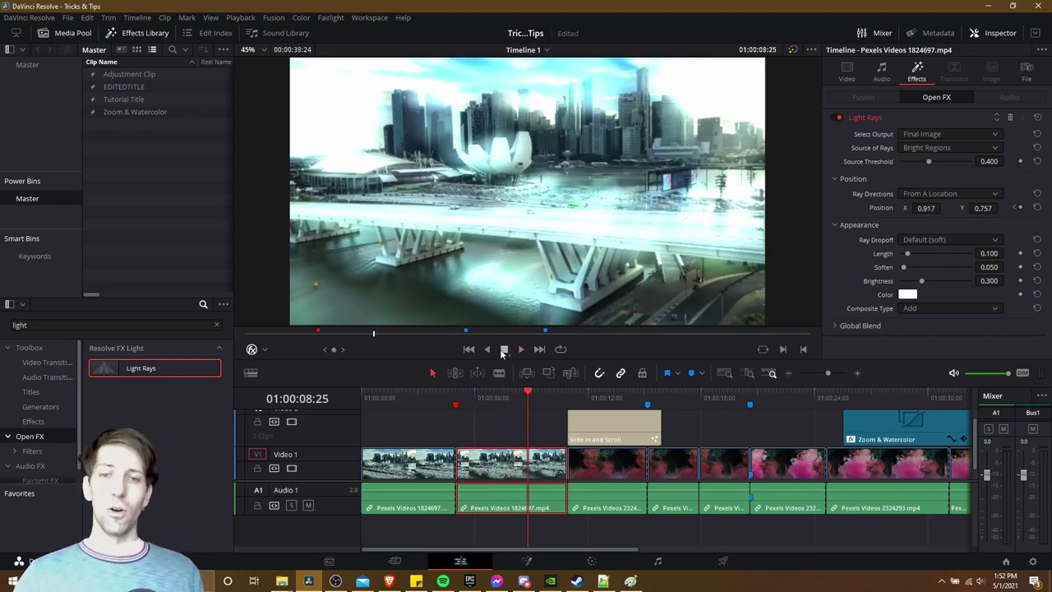
Step: Move the playhead to 01:00:12:11 over the Slide In and Scroll title and pick Fusion Composition from the unfiltered Effects list
left_click(594, 399)
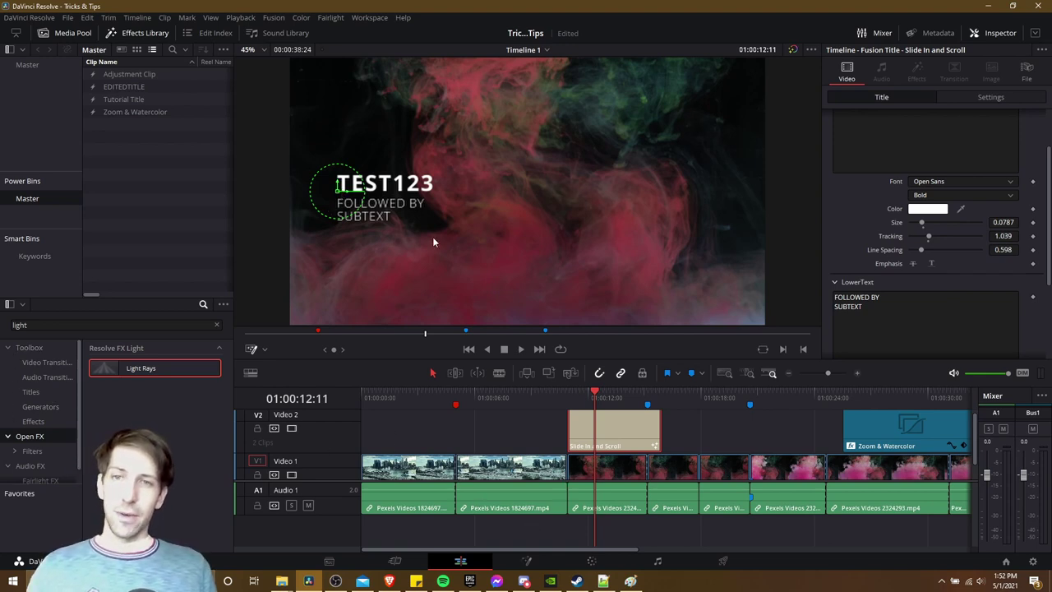
left_click(71, 420)
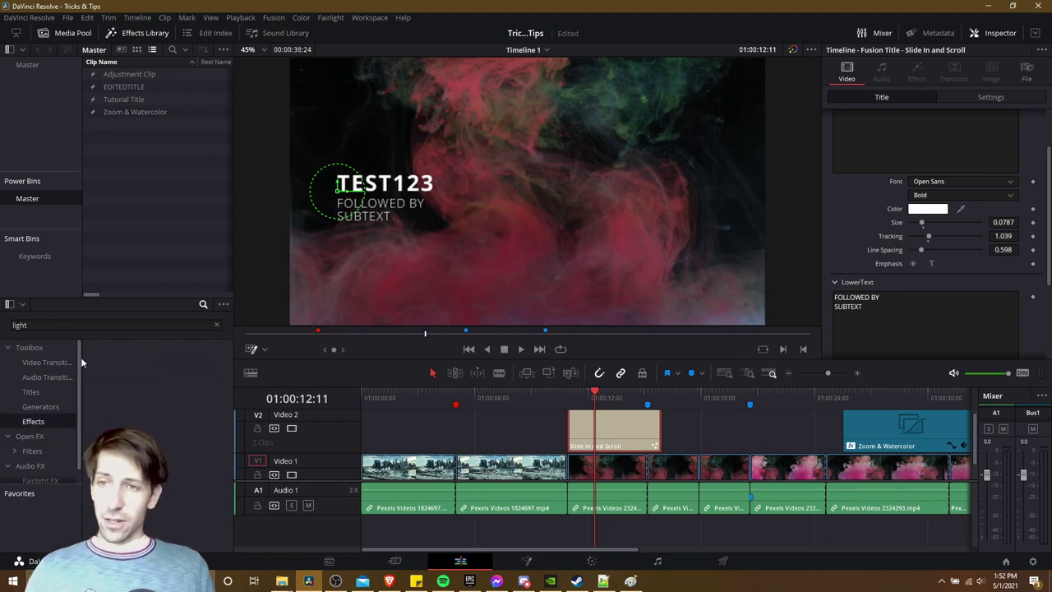
left_click(79, 324)
key("ctrl+a")
key("BackSpace")
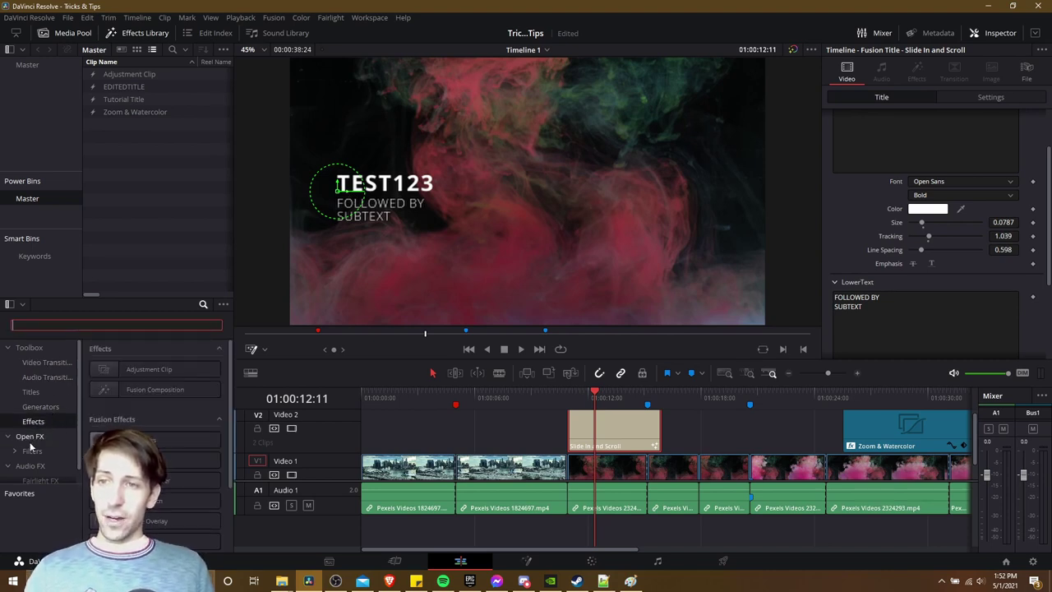
left_click(151, 391)
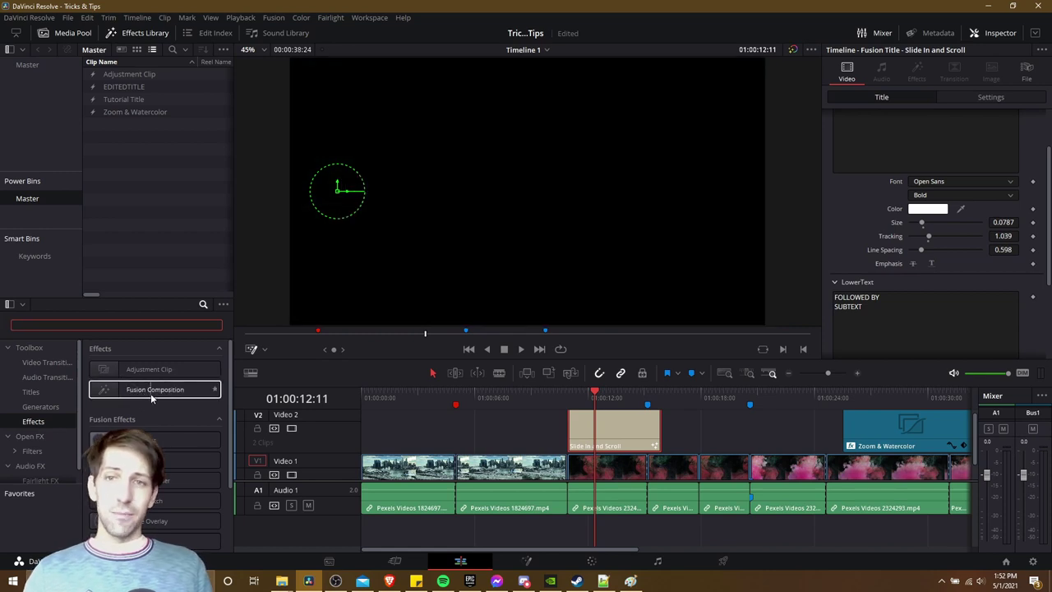